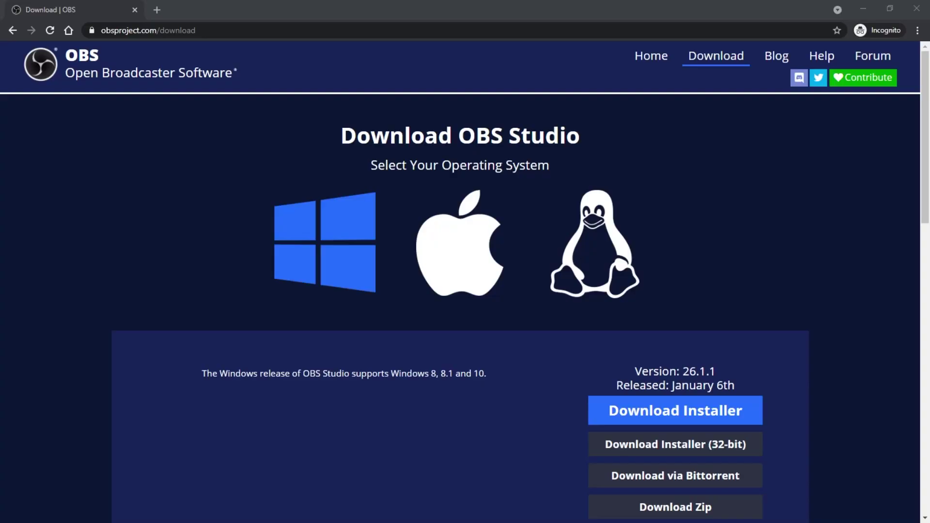
Download the main Windows installer for OBS Studio.
scroll(735, 255, down, 3)
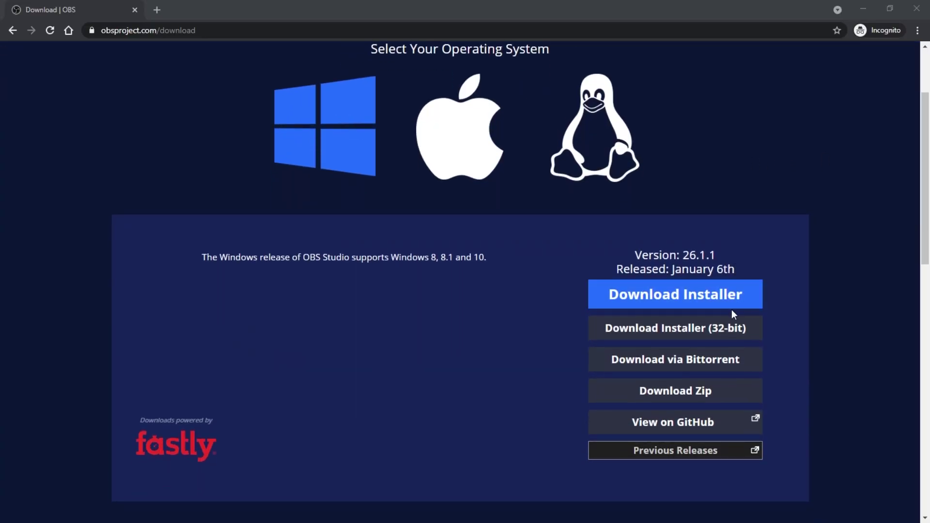
click(730, 296)
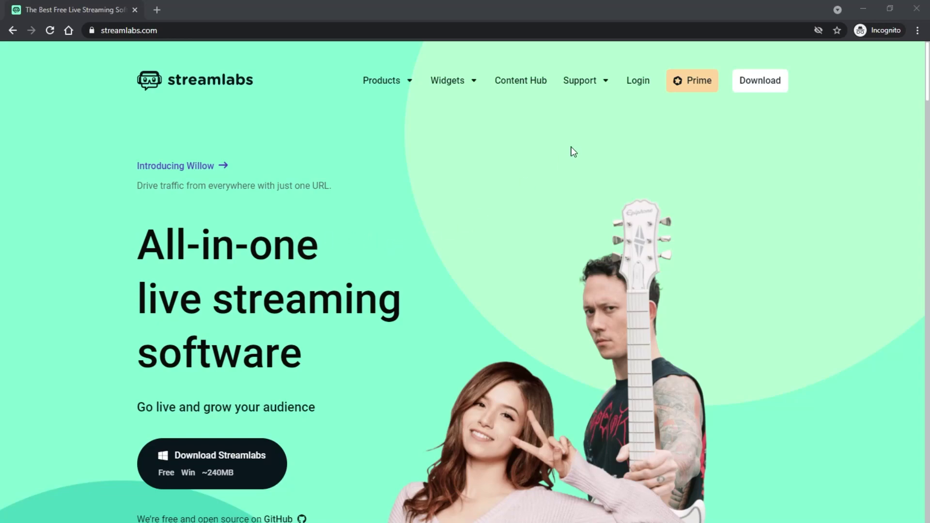
Download the Windows version of Streamlabs from streamlabs.com.
scroll(557, 168, down, 9)
scroll(543, 179, up, 5)
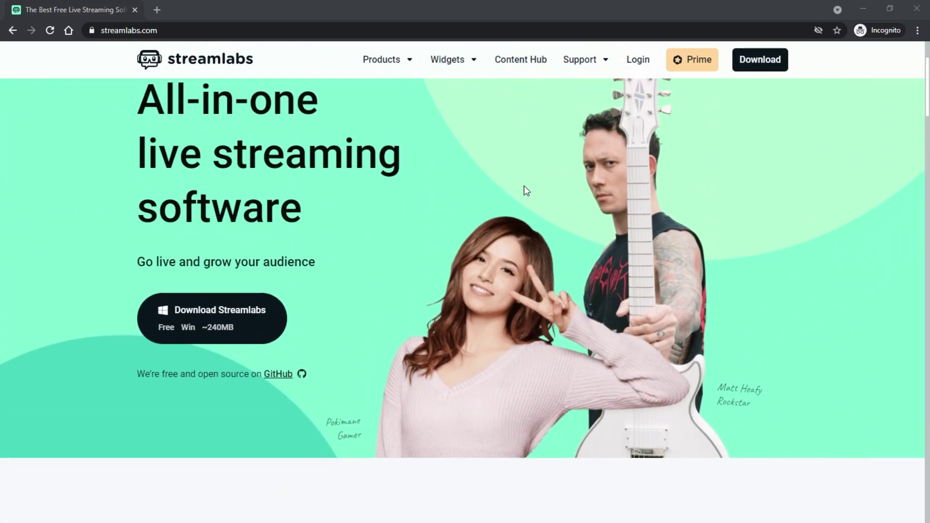
click(174, 317)
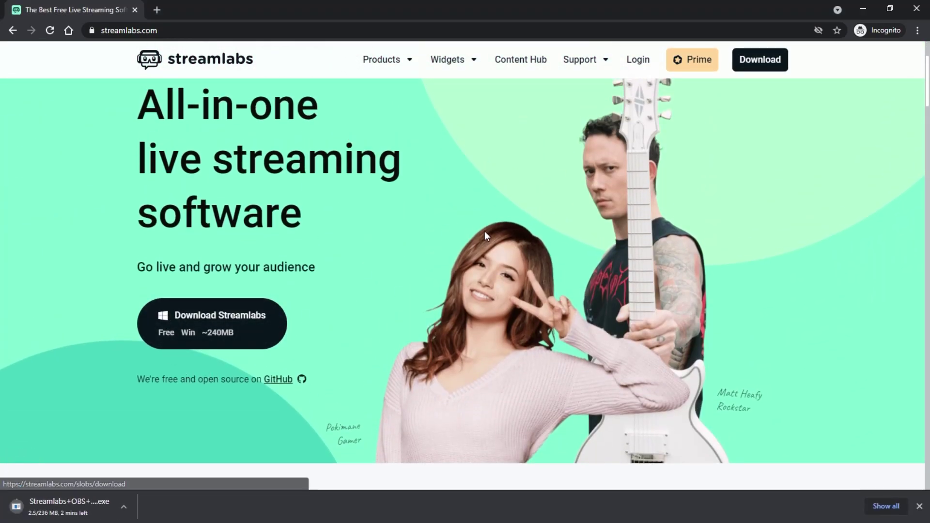
scroll(484, 232, up, 3)
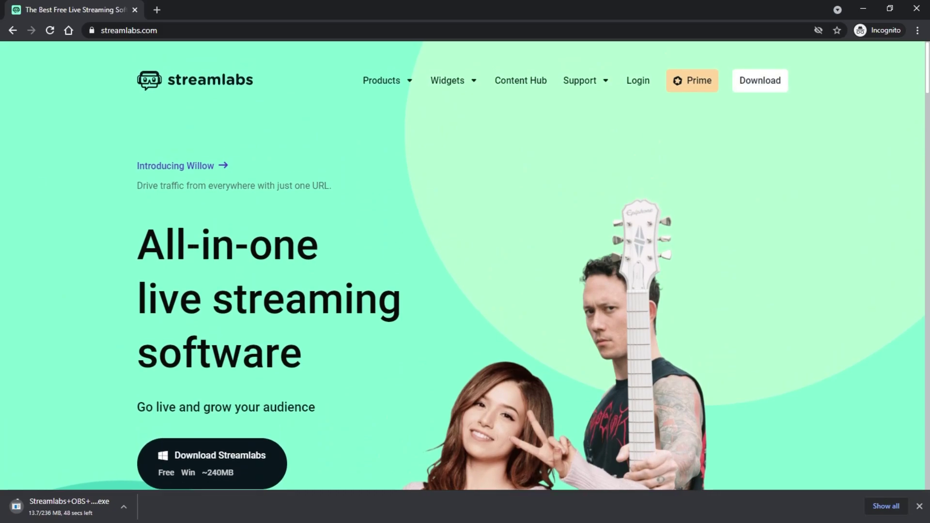
scroll(527, 280, down, 15)
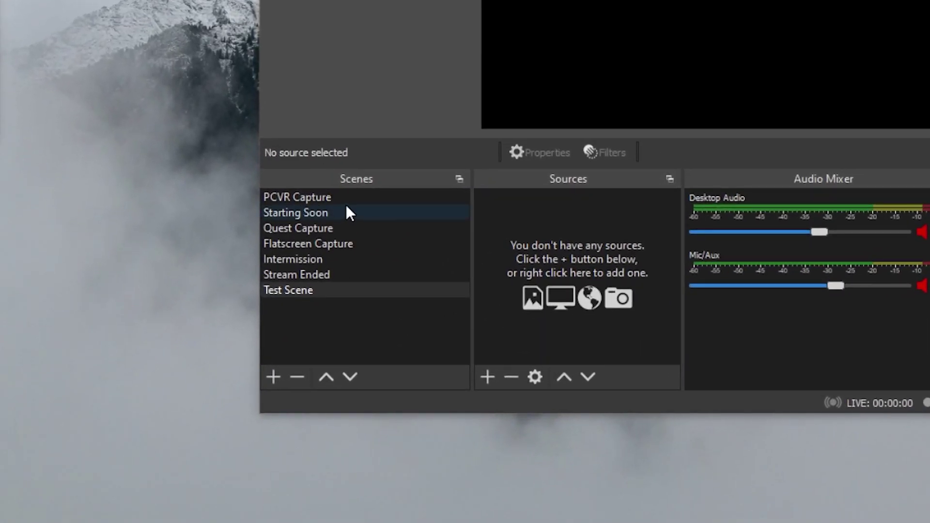
Switch to OBS and view the PCVR Capture, Starting Soon and Flatscreen Capture scenes with their sources.
click(346, 198)
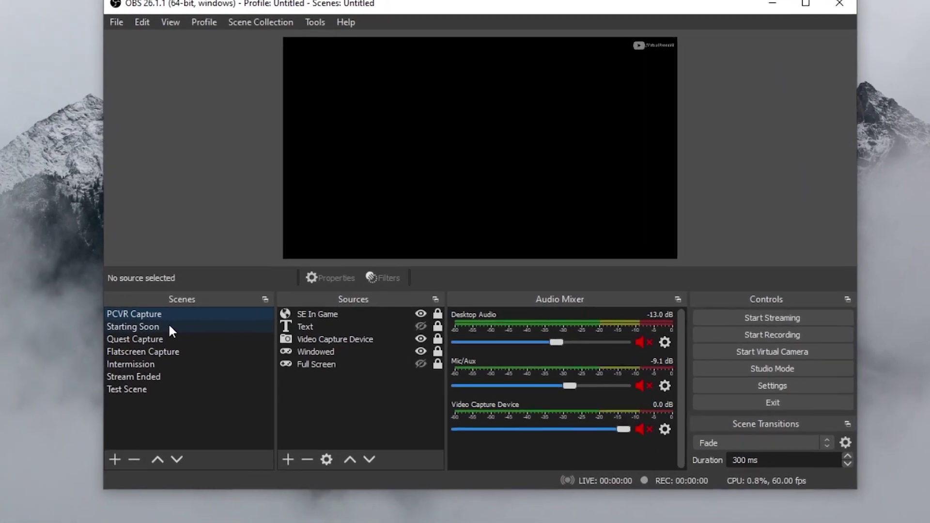
click(220, 320)
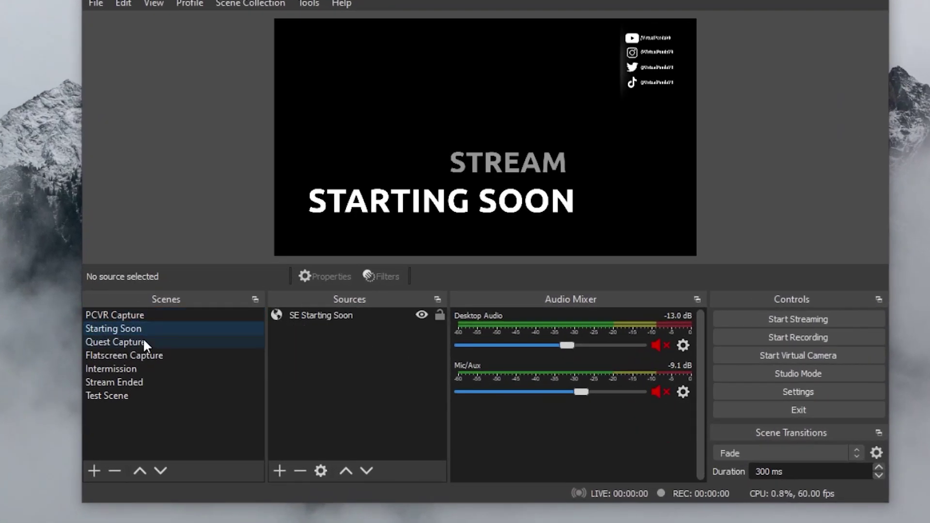
click(145, 354)
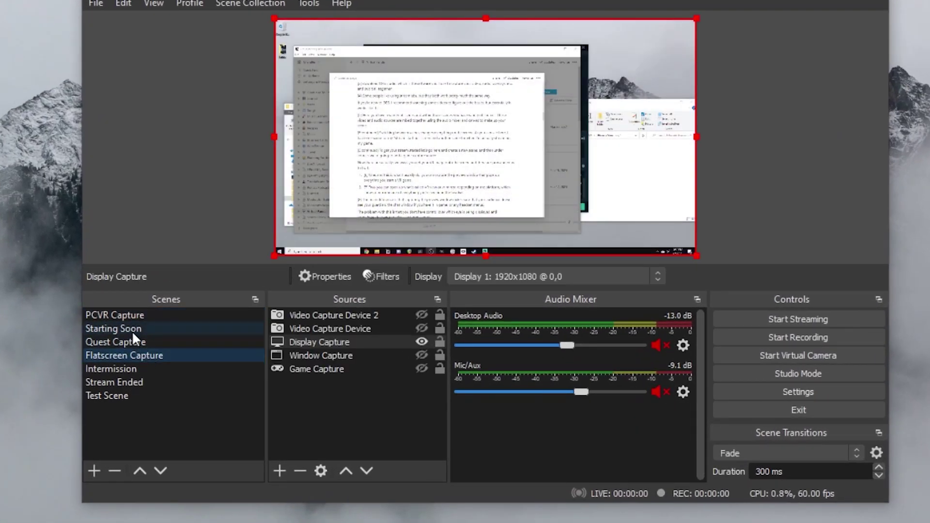
click(131, 328)
click(146, 355)
click(130, 325)
click(138, 314)
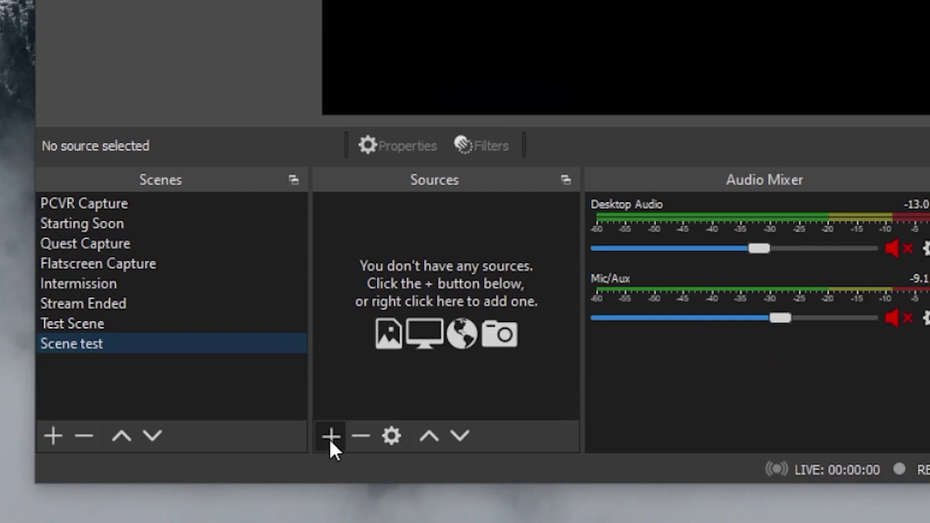
Add a Game Capture source to the Scene test scene.
click(330, 439)
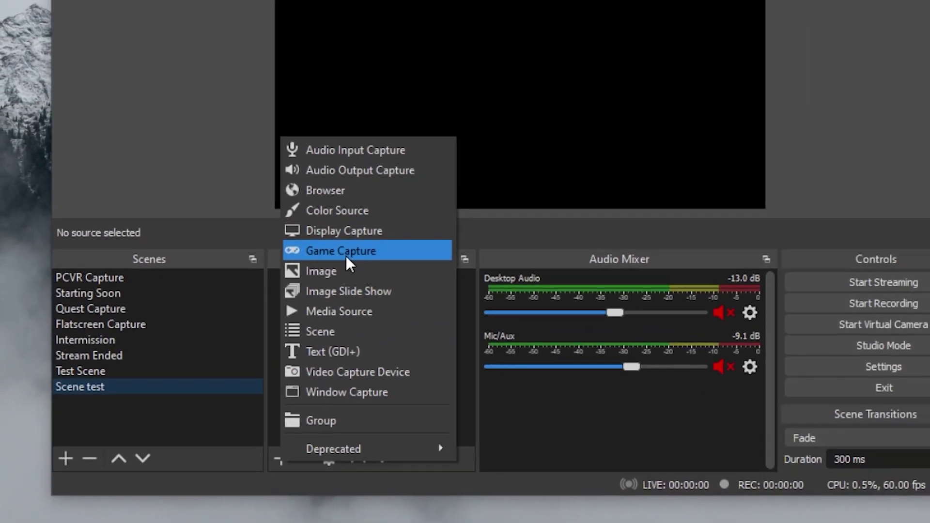
click(415, 178)
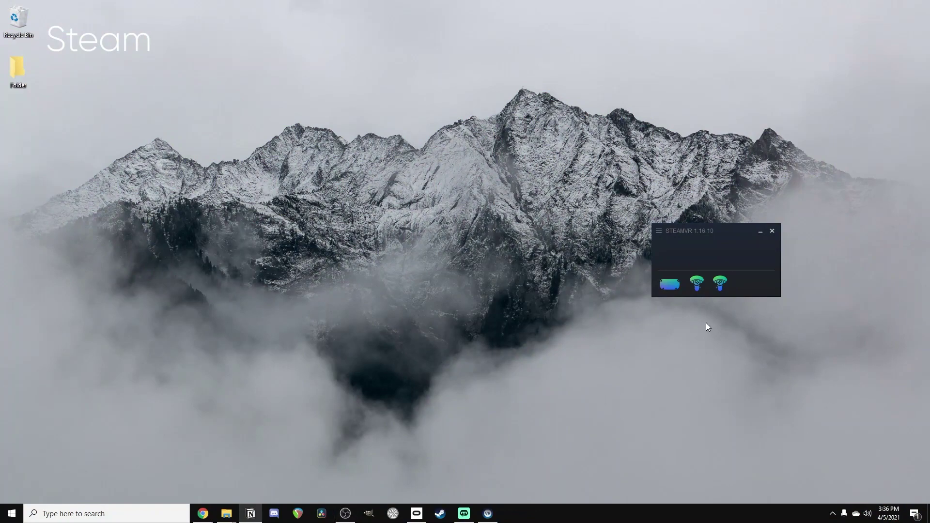
Switch to SteamVR, open its VR view on the desktop and set it to show Both Eyes.
click(659, 231)
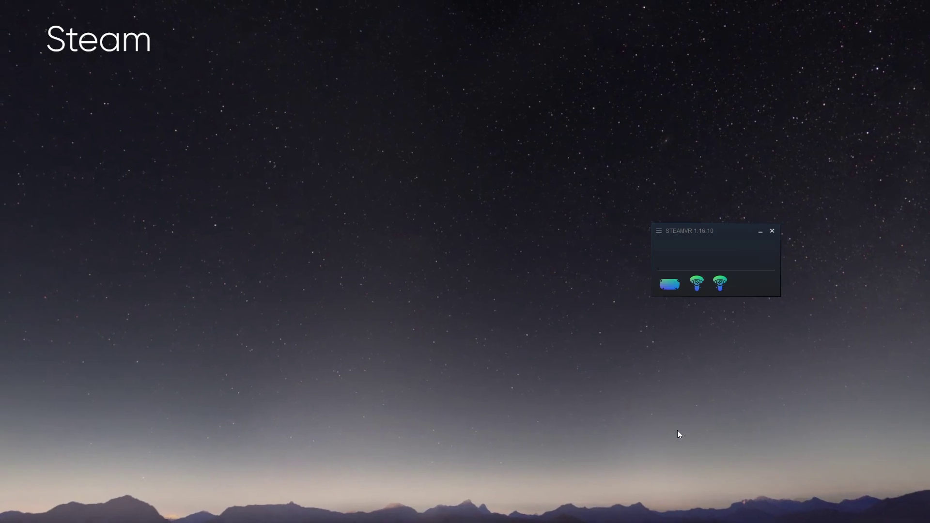
right_click(444, 193)
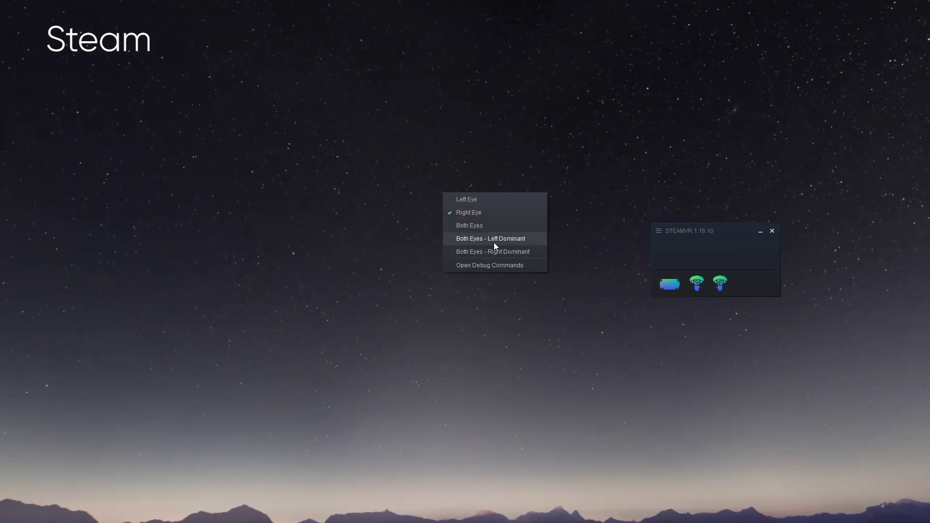
click(488, 224)
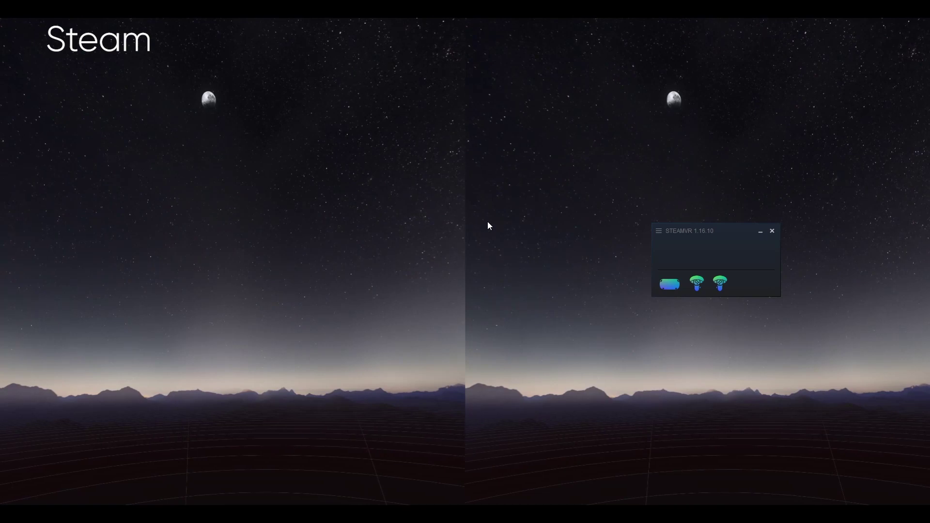
Try other eye modes in the SteamVR VR view, including Left Eye and Both Eyes - Right Dominant.
right_click(425, 286)
click(465, 288)
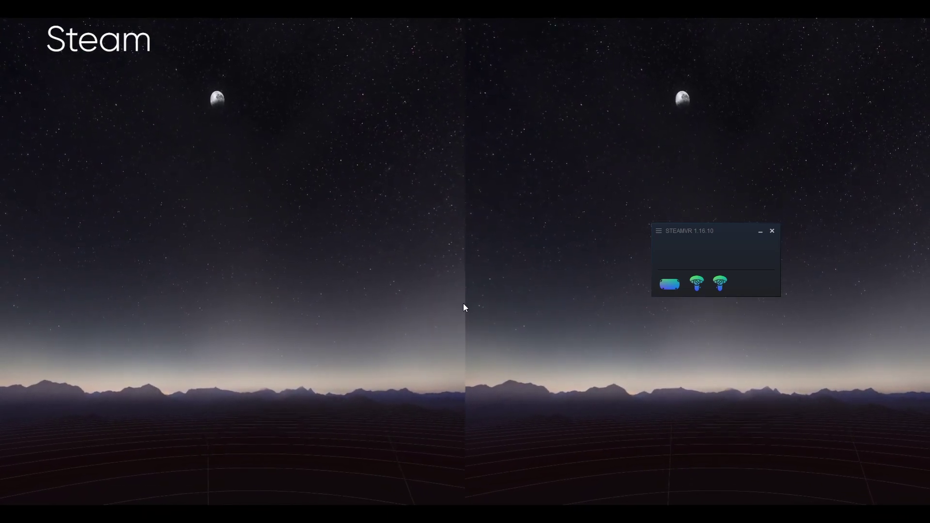
right_click(464, 304)
click(473, 310)
right_click(461, 263)
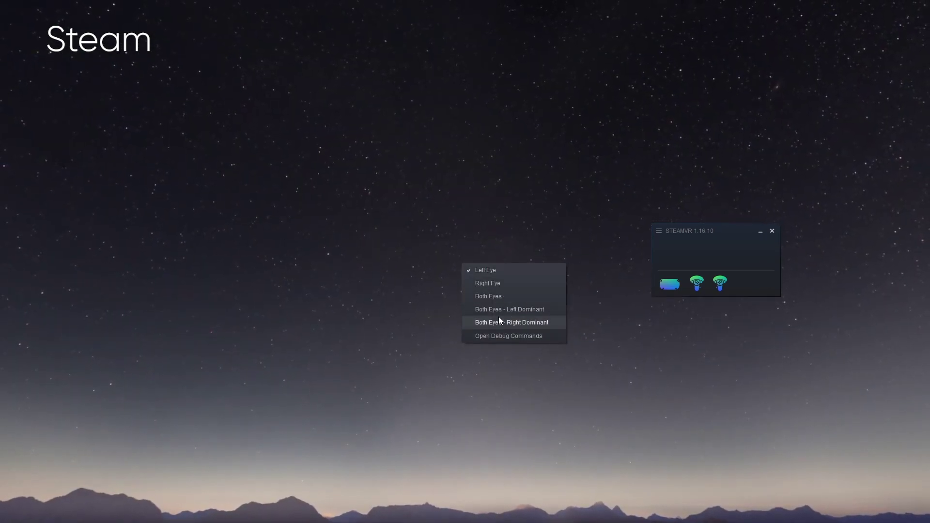
click(495, 322)
right_click(468, 281)
click(512, 322)
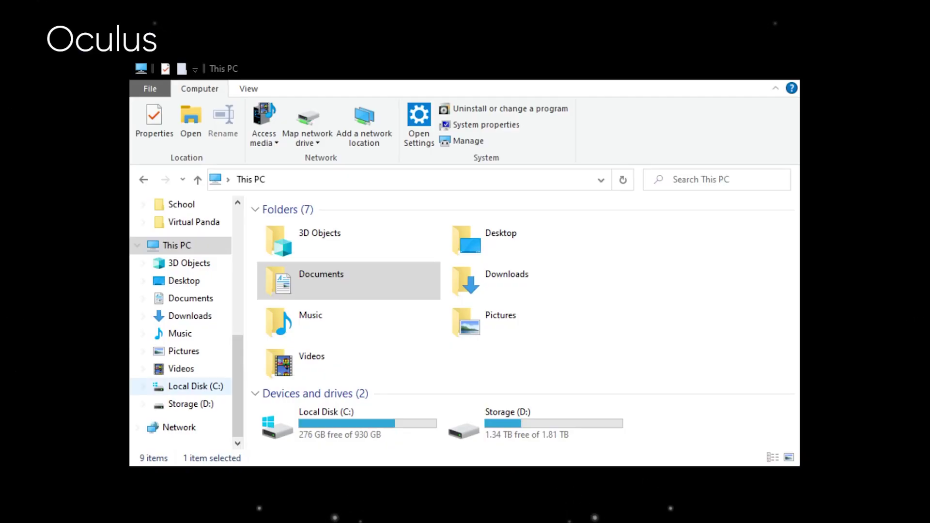
Switch to File Explorer and open the Oculus folder inside Program Files on Local Disk (C:).
double_click(358, 423)
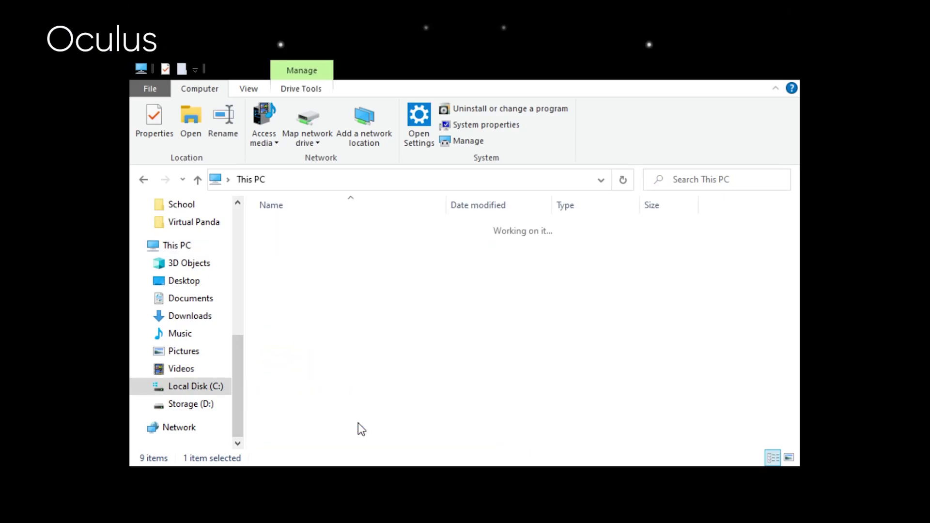
double_click(310, 274)
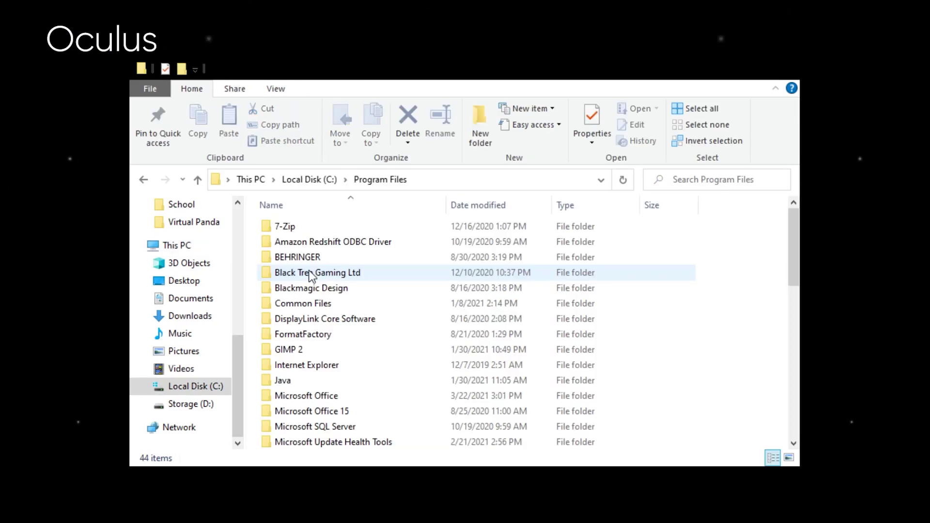
scroll(304, 382, down, 3)
scroll(303, 383, down, 2)
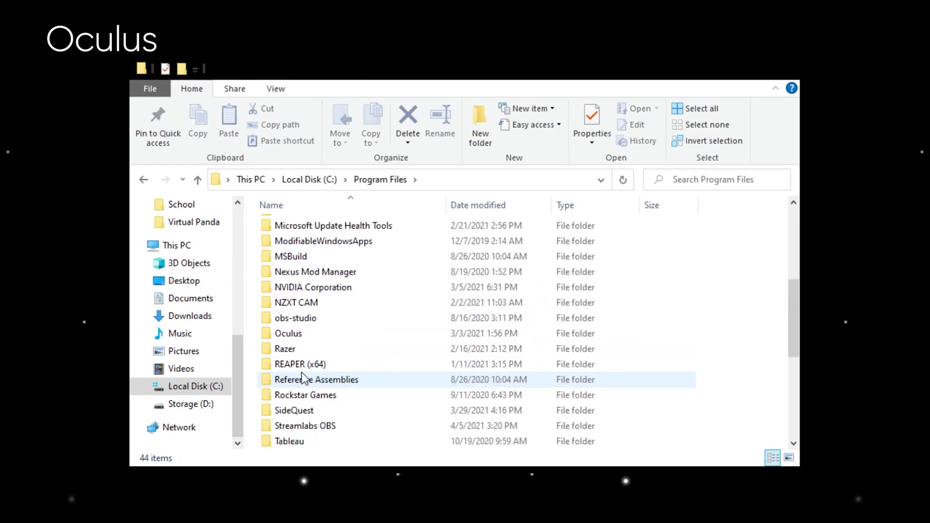
double_click(291, 334)
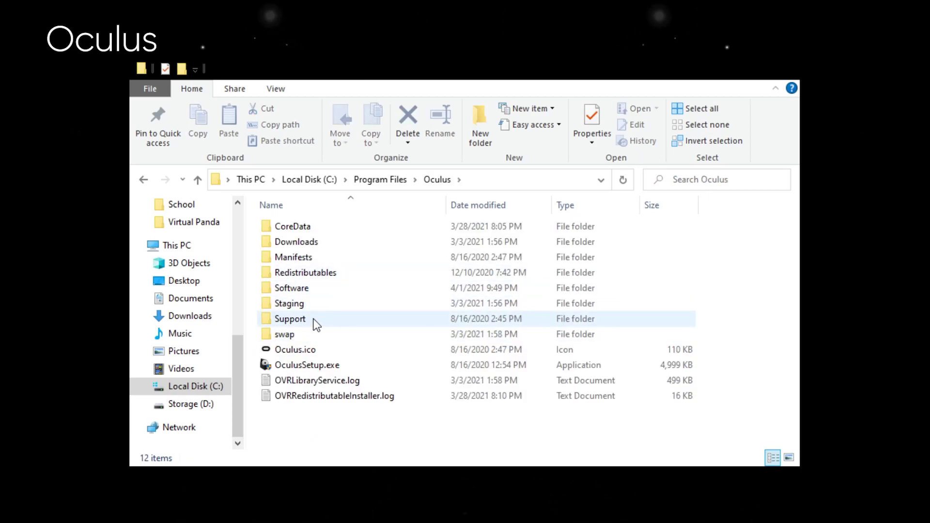
Launch OculusMirror.exe from the Support\oculus-diagnostics subfolder.
double_click(291, 319)
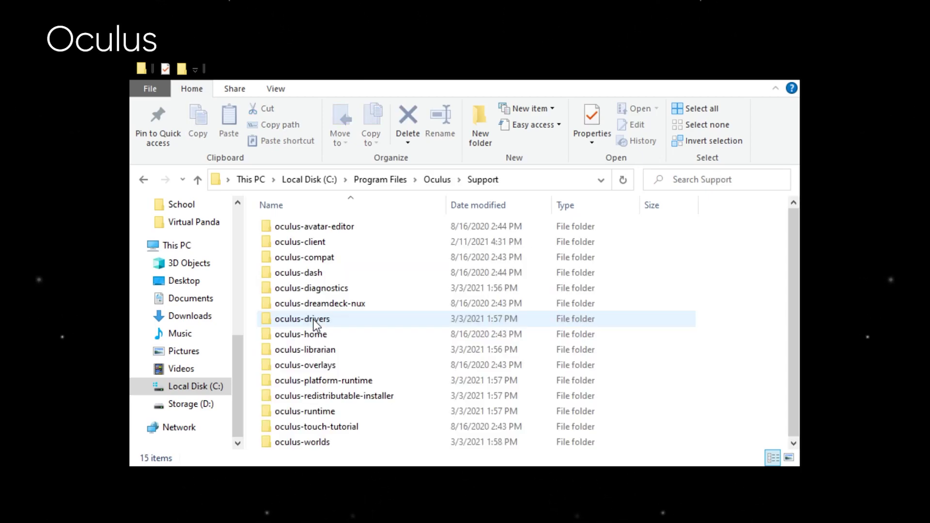
double_click(343, 293)
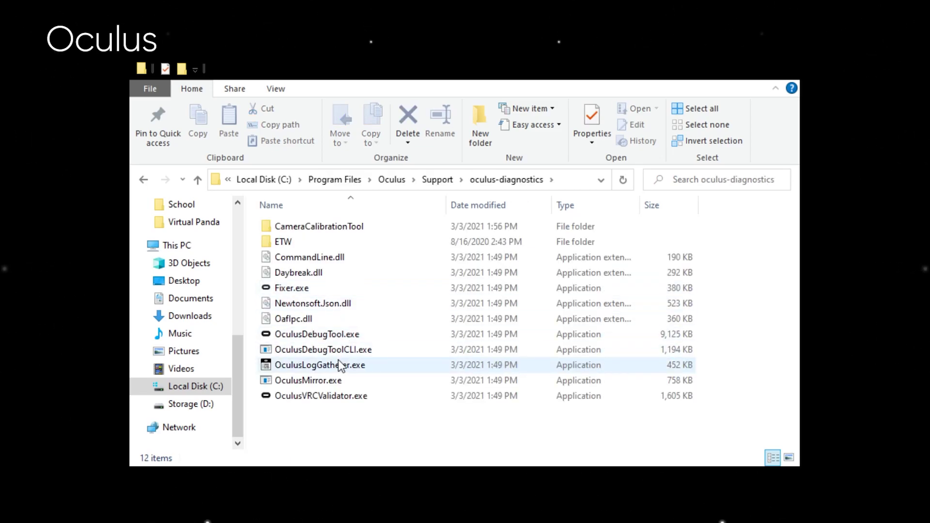
click(320, 379)
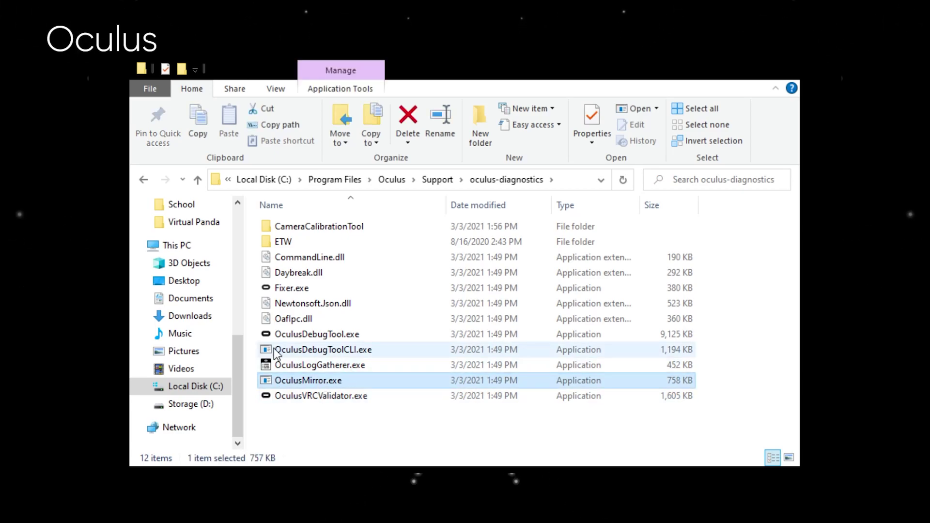
double_click(321, 378)
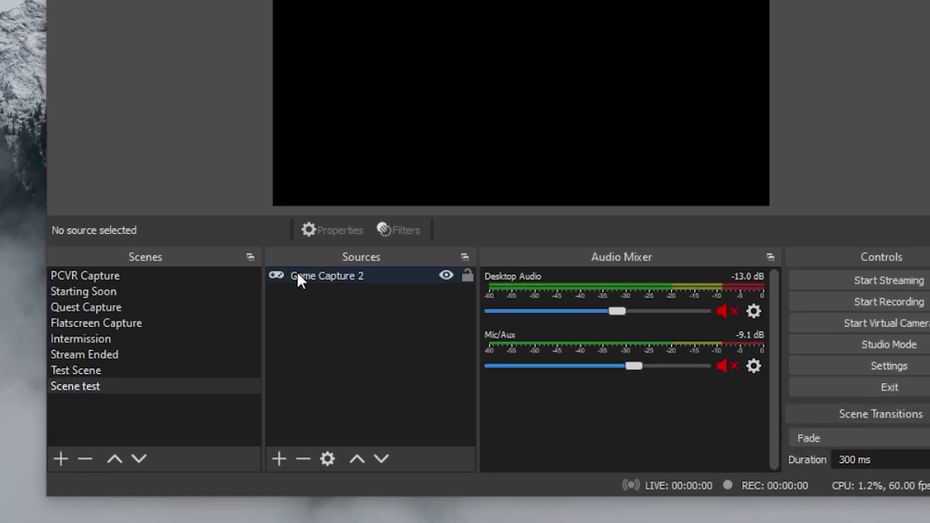
Switch to OBS and set the Game Capture 2 source to capture the specific window [Pavlov-Win64-Shipping.exe]: Pavlov.
click(325, 310)
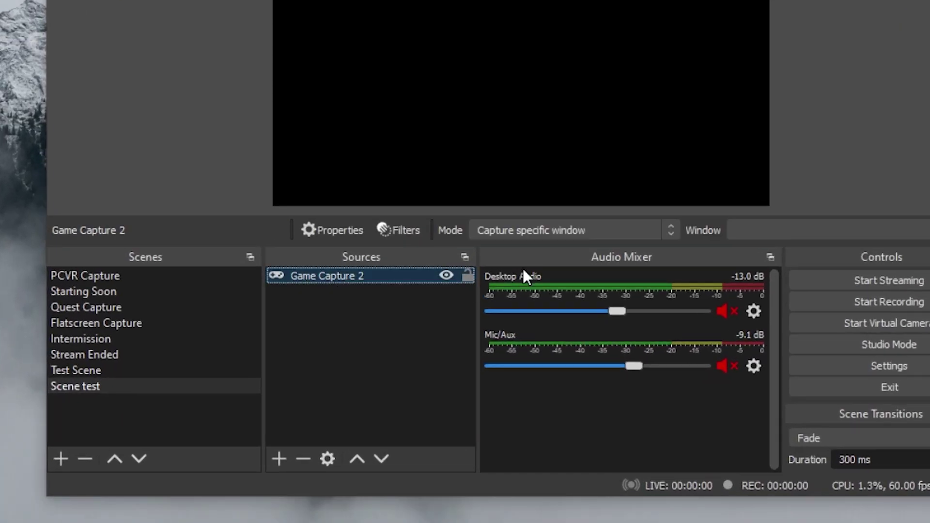
click(548, 232)
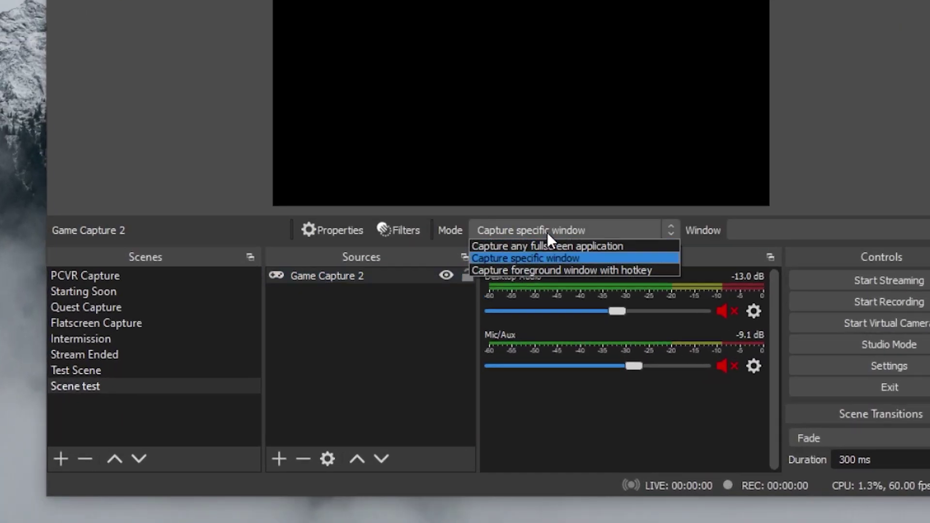
click(525, 259)
click(792, 231)
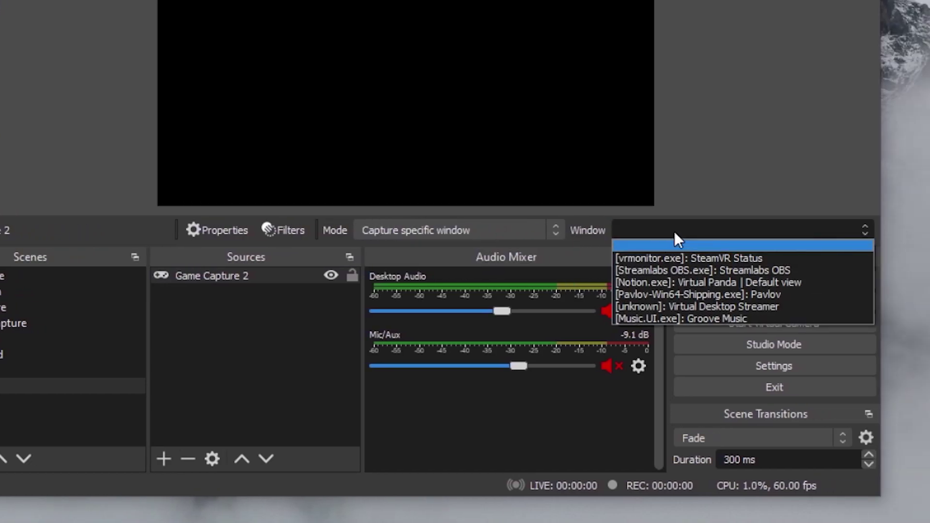
click(673, 295)
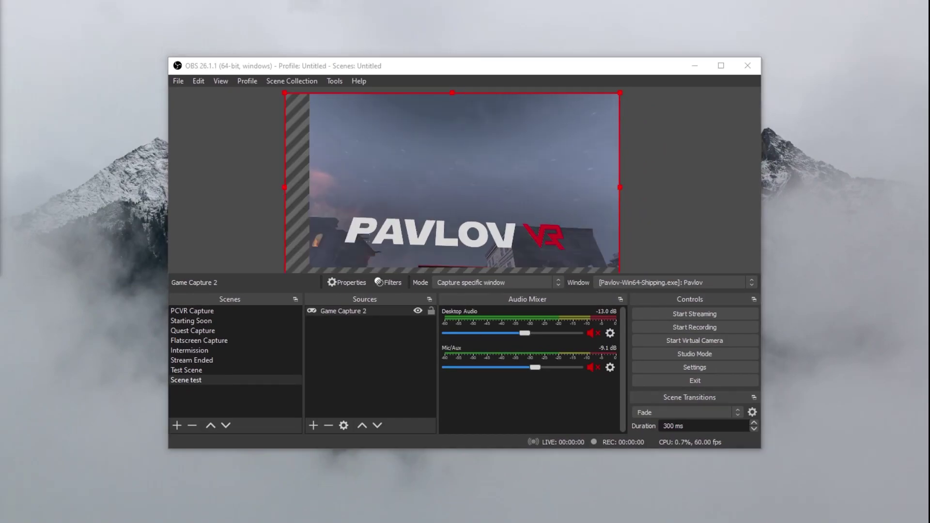
Apply the Fit to screen transform to the Pavlov game capture.
right_click(432, 177)
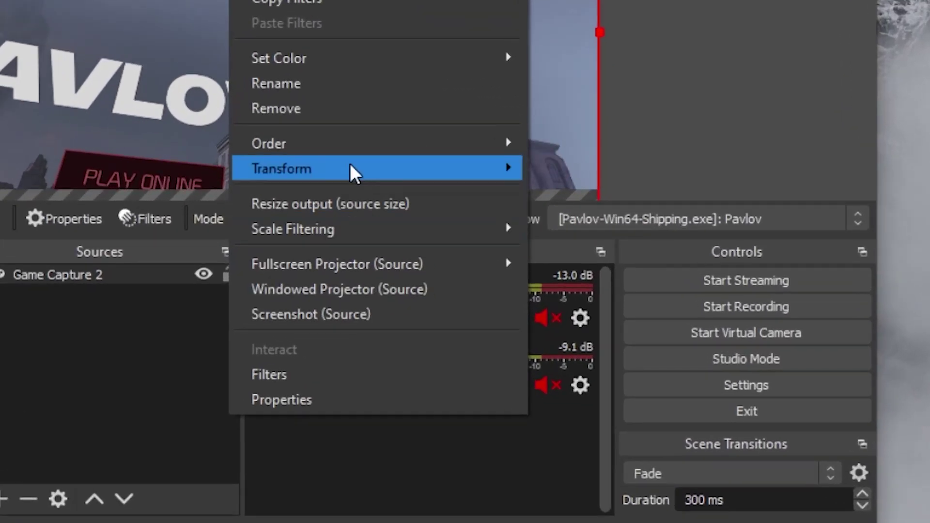
mouse_move(496, 257)
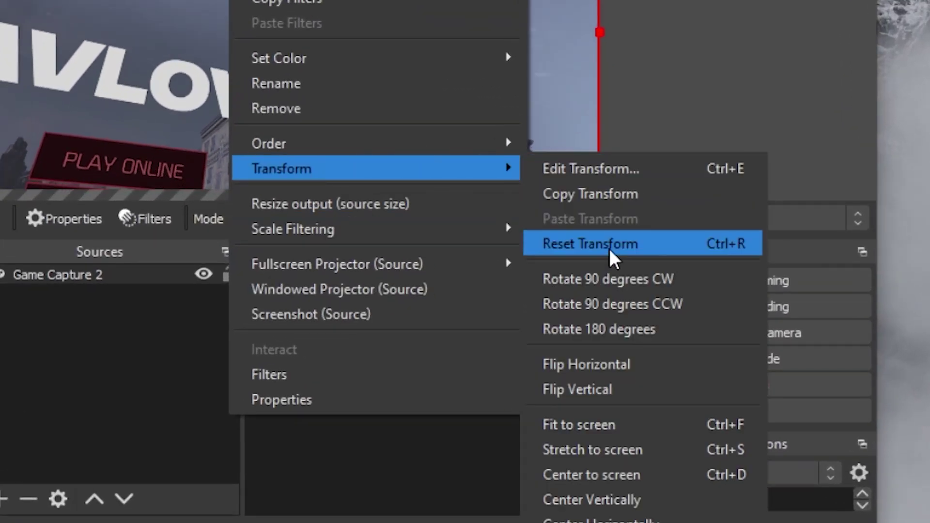
click(615, 421)
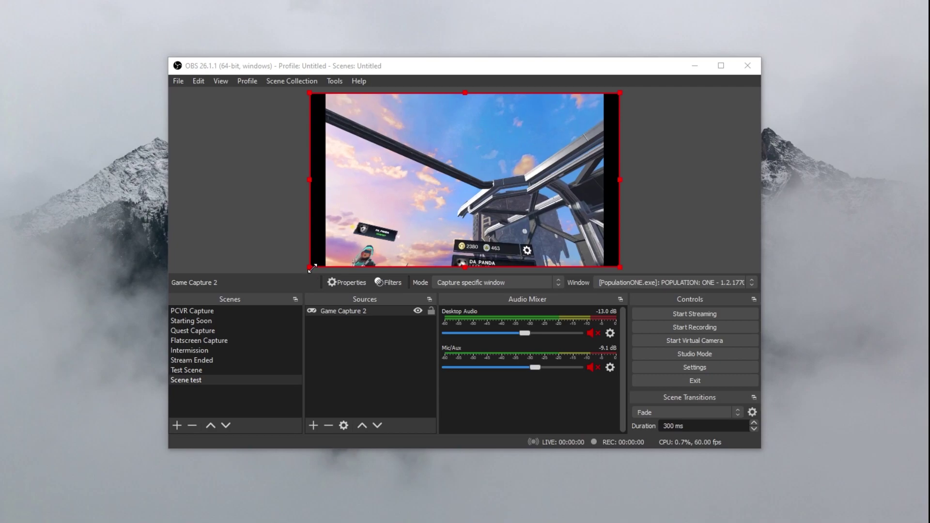
Enlarge the POPULATION: ONE capture from two opposite corners beyond the canvas to crop out its black side bars.
drag(305, 270, 289, 276)
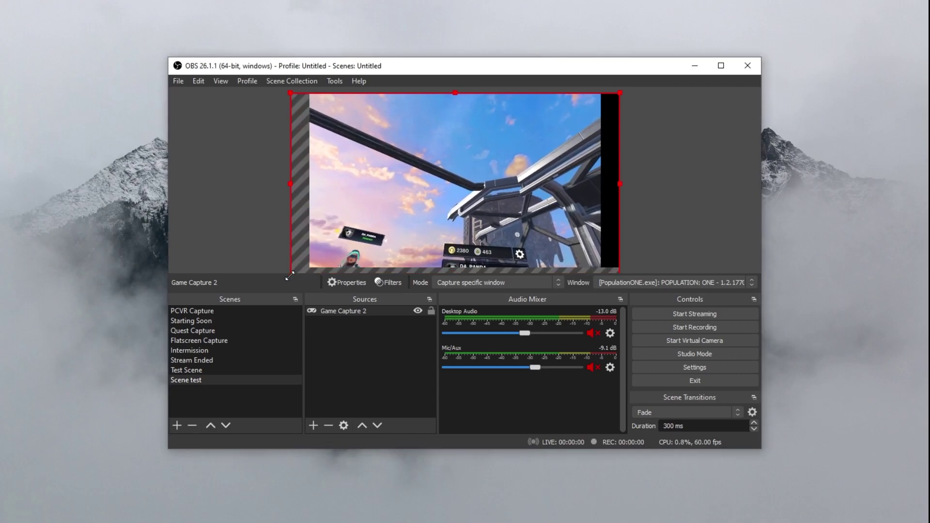
drag(621, 92, 641, 80)
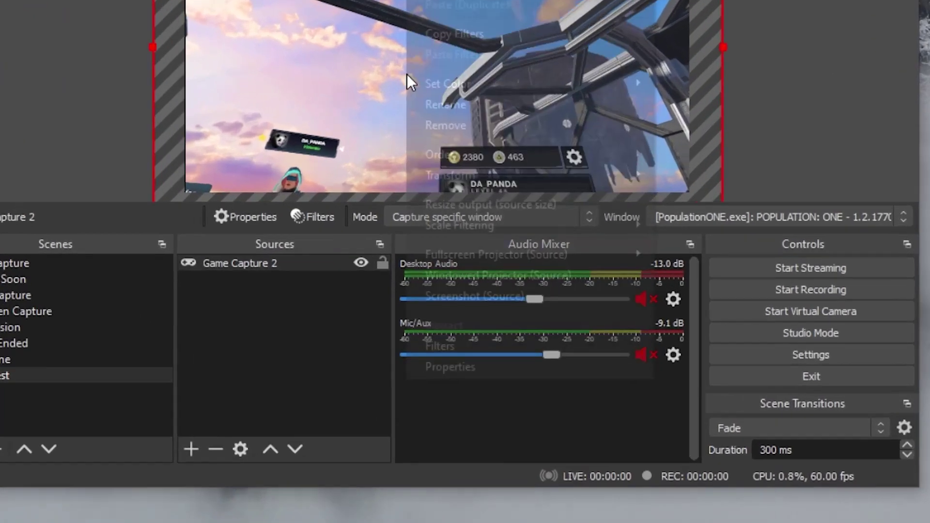
Open the transform options for the Game Capture 2 source.
right_click(446, 199)
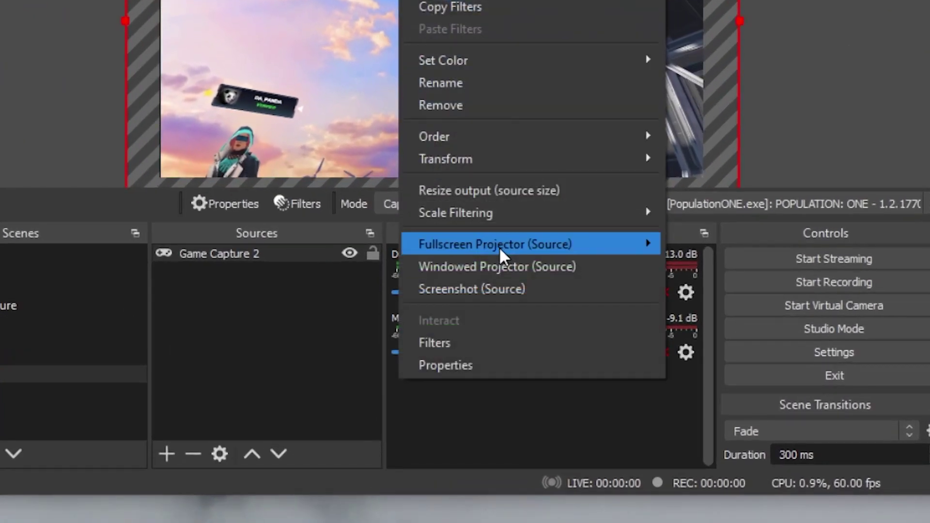
mouse_move(509, 167)
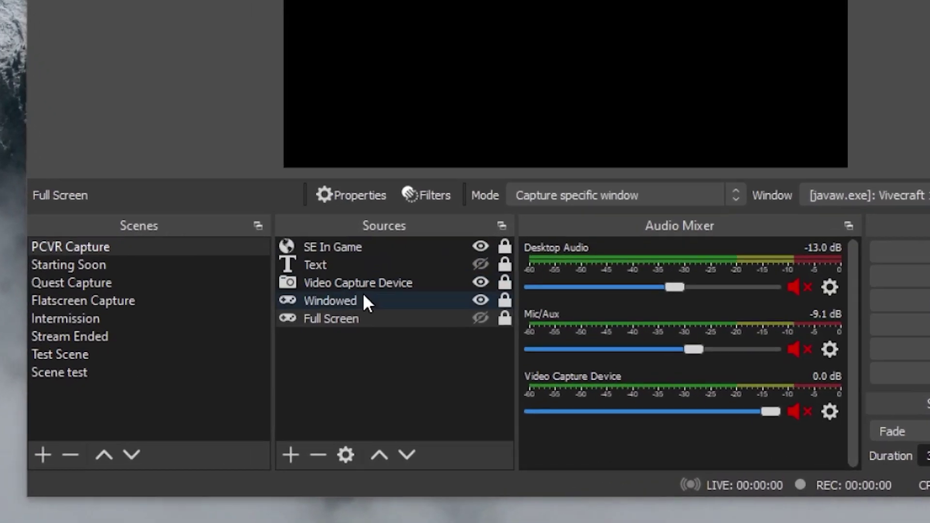
Compare the Windowed and Full Screen game captures in the PCVR Capture scene and make the Full Screen source visible.
click(333, 354)
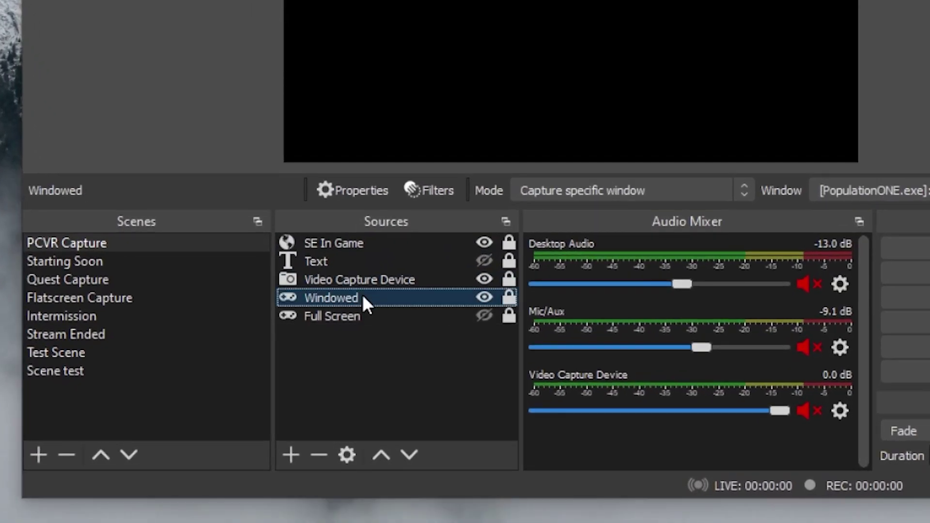
click(363, 317)
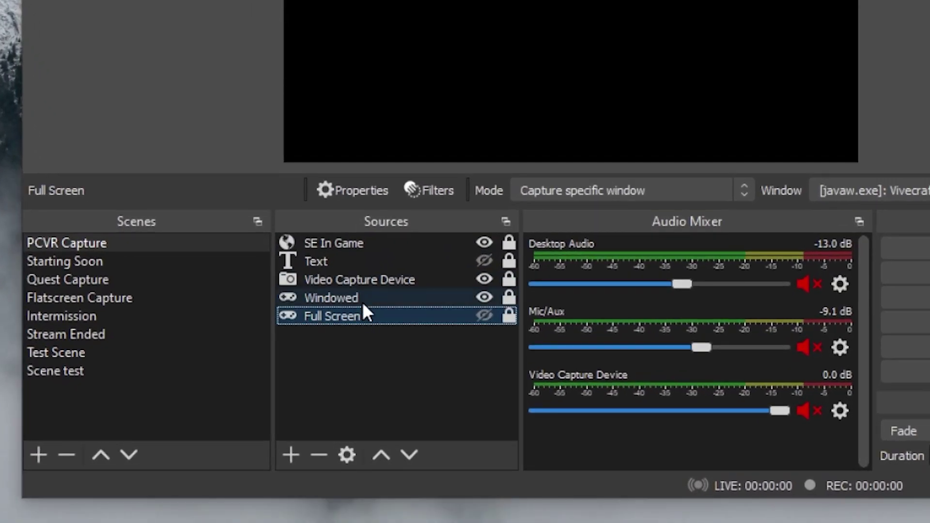
click(363, 300)
click(484, 315)
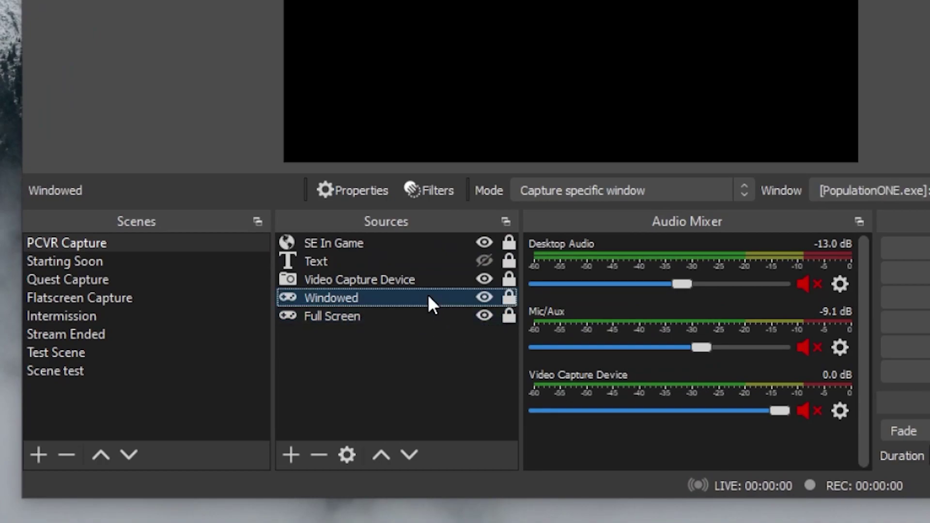
click(408, 320)
click(401, 297)
click(392, 317)
click(391, 299)
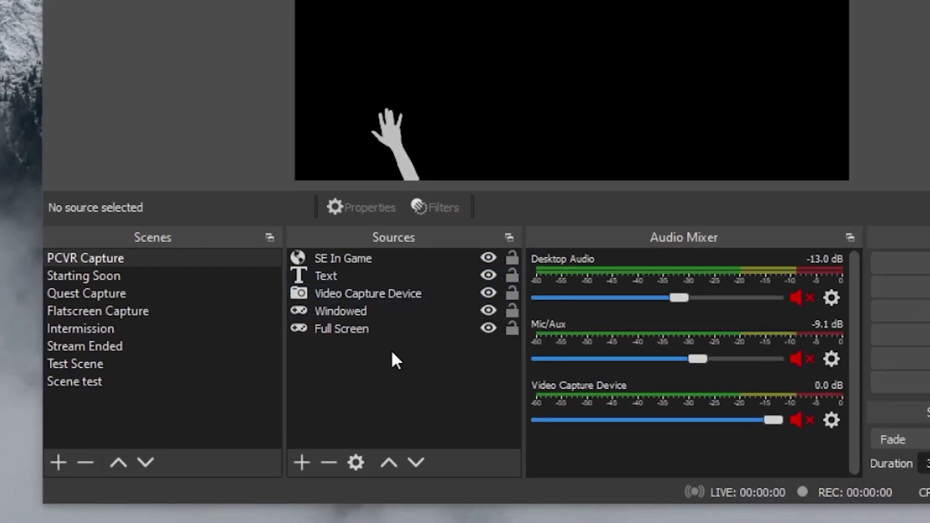
Examine each source of the PCVR Capture scene in stacking order, from SE In Game down to Full Screen.
click(371, 258)
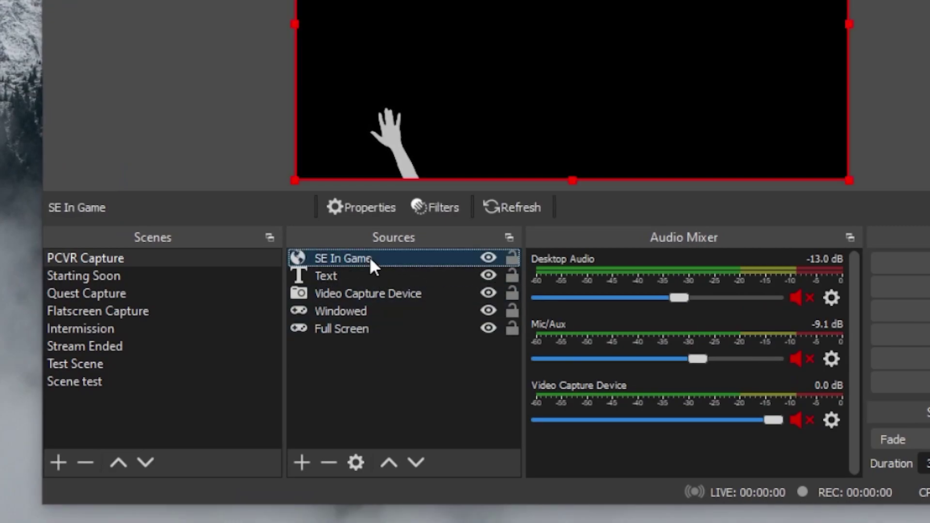
click(375, 280)
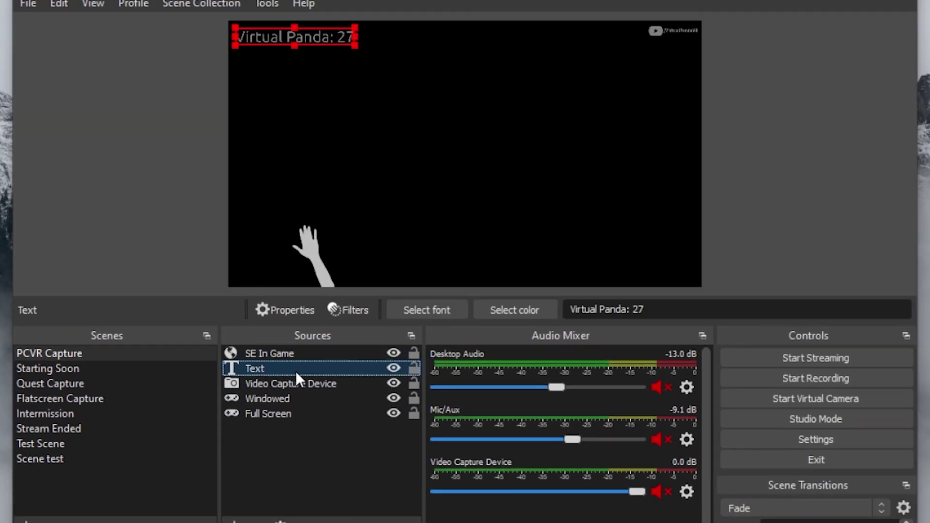
click(298, 383)
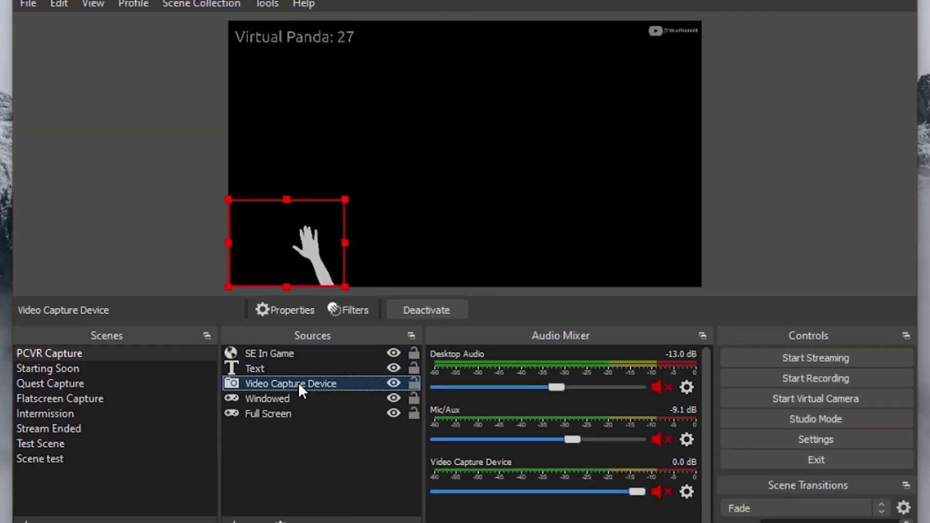
click(301, 398)
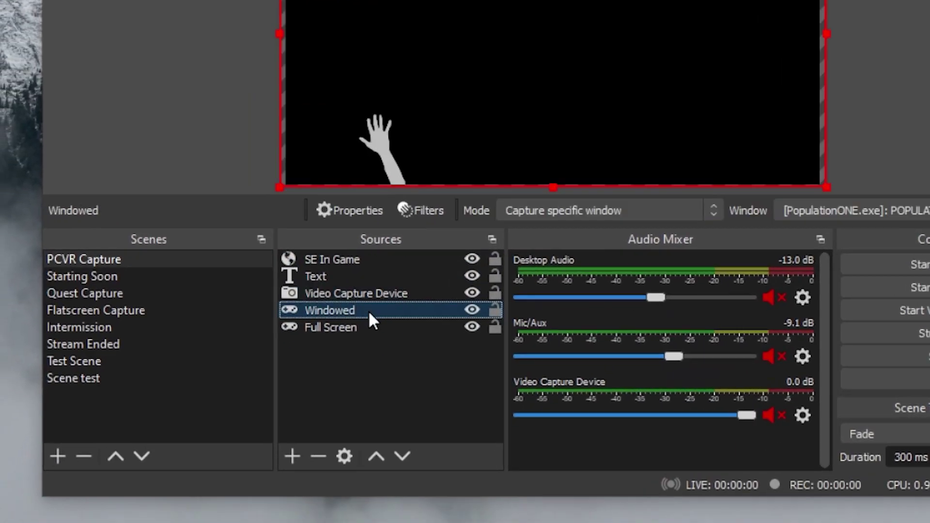
click(370, 327)
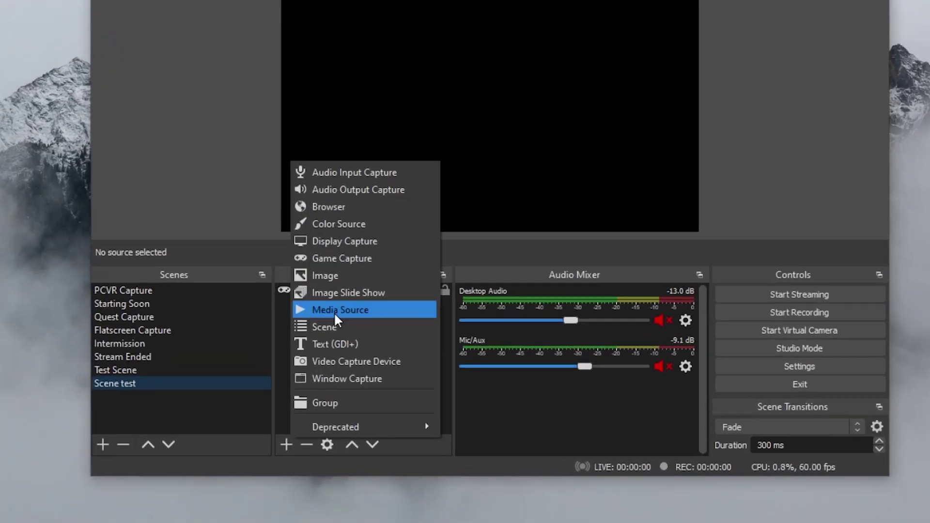
Add a new Text (GDI+) source to Scene test reading "Pls sub I'm desperate lmao" in the Algerian font.
click(322, 342)
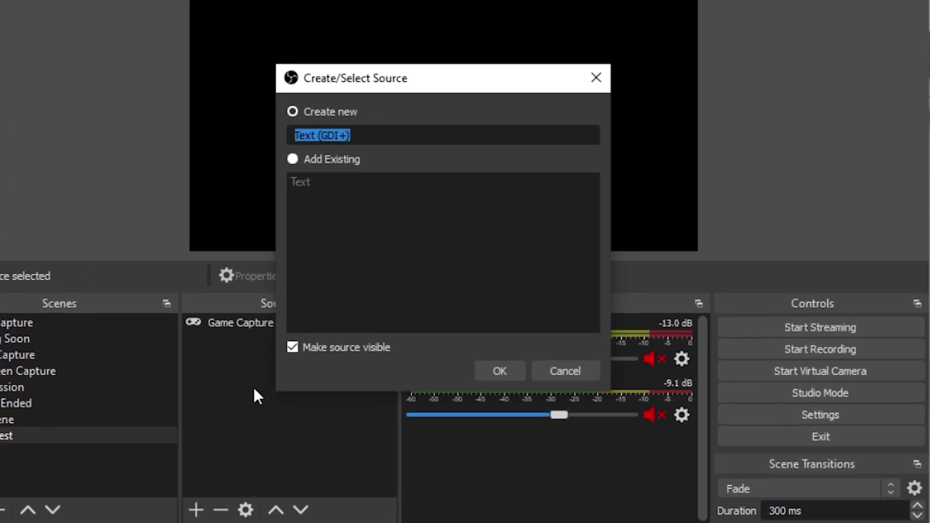
click(499, 371)
click(415, 378)
text(Pls sub)
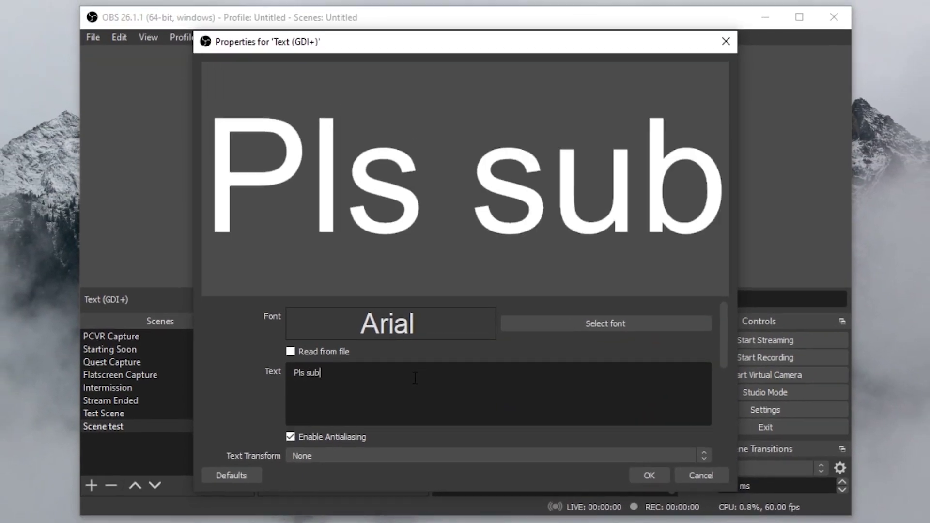
text( I'm desperate lmao)
click(527, 325)
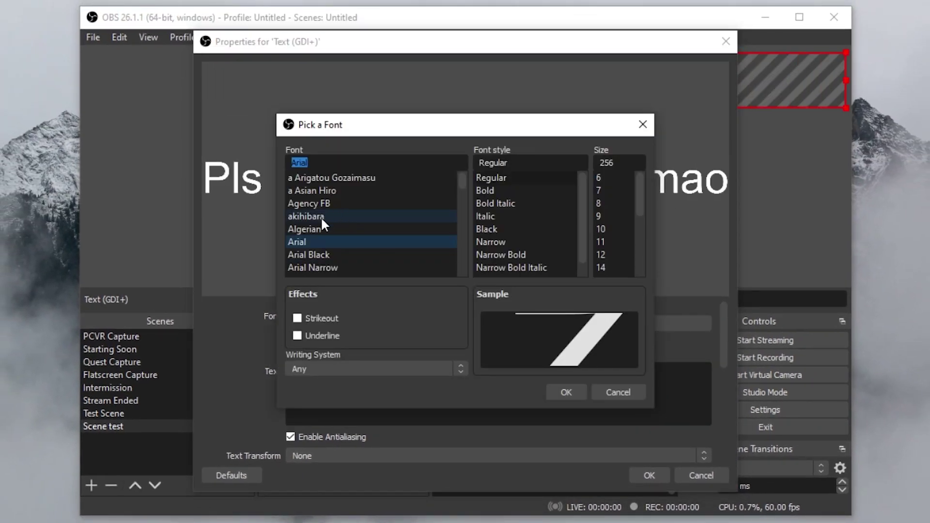
click(310, 229)
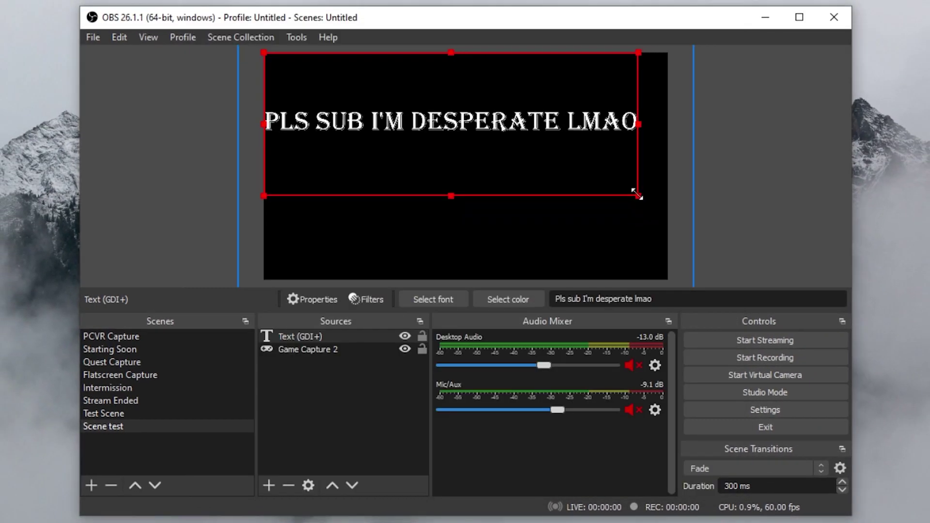
Shrink the text to about half the canvas width and place it near the canvas's upper-left corner.
drag(638, 193, 490, 113)
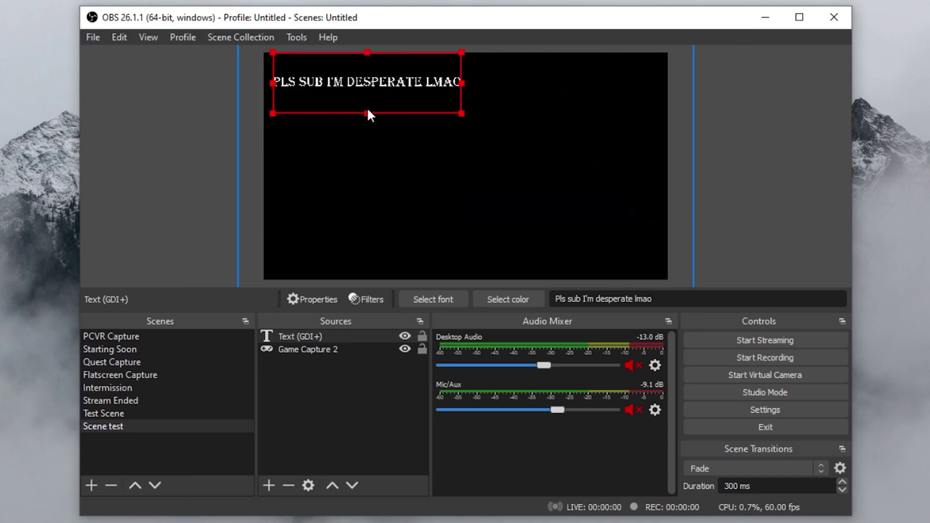
drag(376, 71, 377, 83)
click(753, 179)
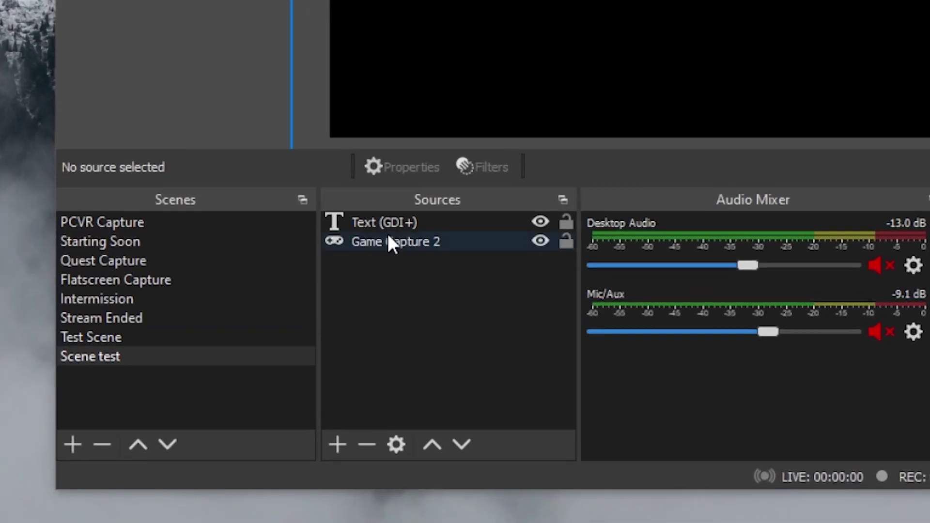
Add a Color Correction effect filter with the default name to the Text (GDI+) source.
click(303, 339)
right_click(301, 338)
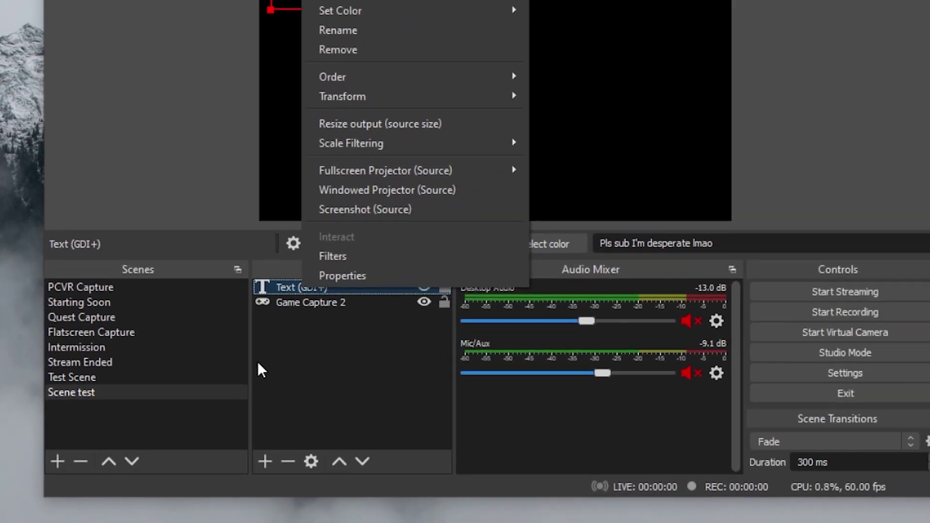
click(364, 249)
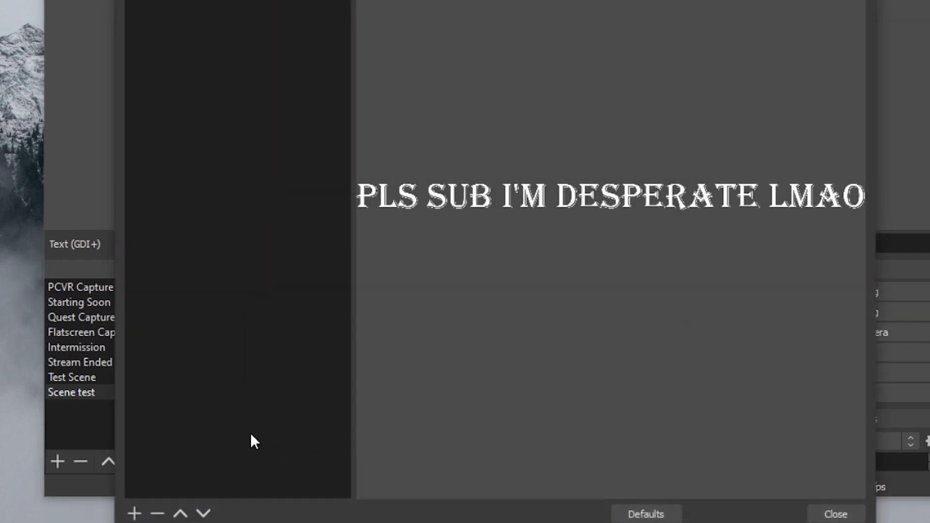
click(134, 513)
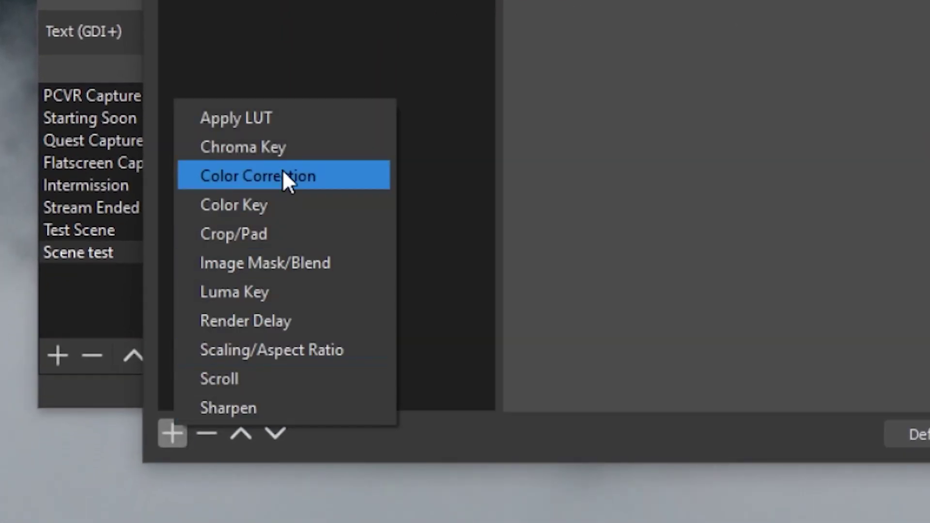
click(215, 341)
click(513, 140)
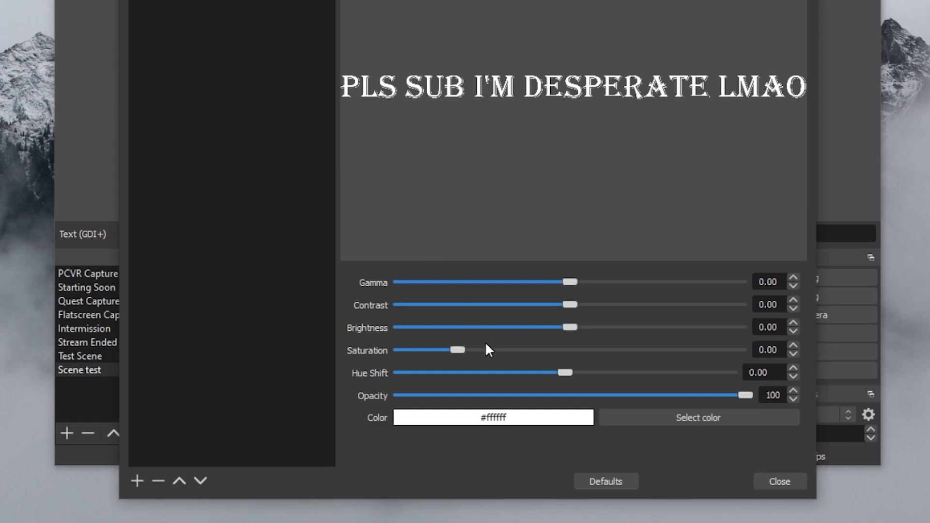
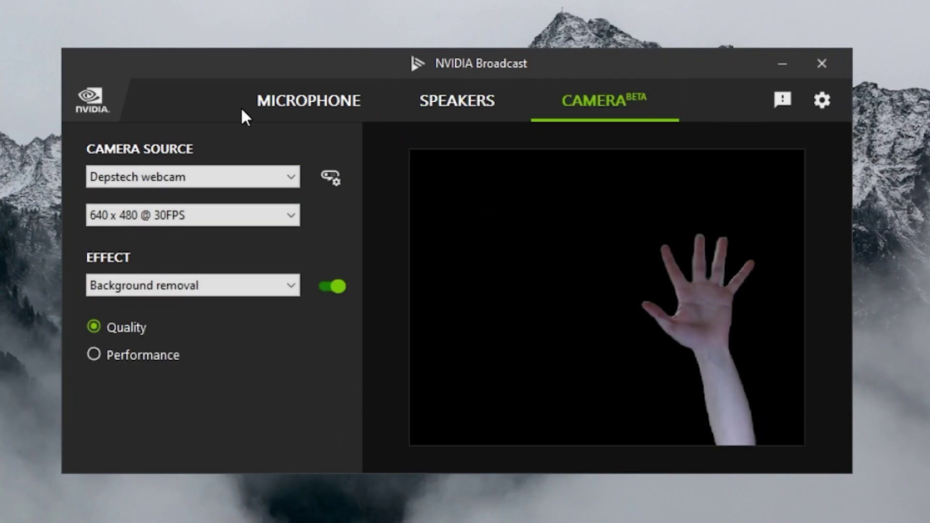
Switch to NVIDIA Broadcast and review the camera effects available for the Depstech webcam.
click(228, 285)
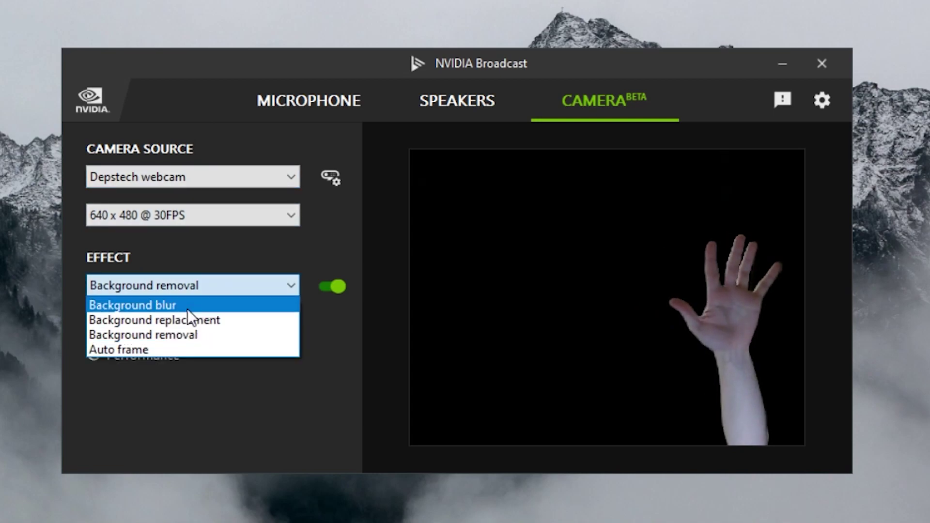
click(186, 305)
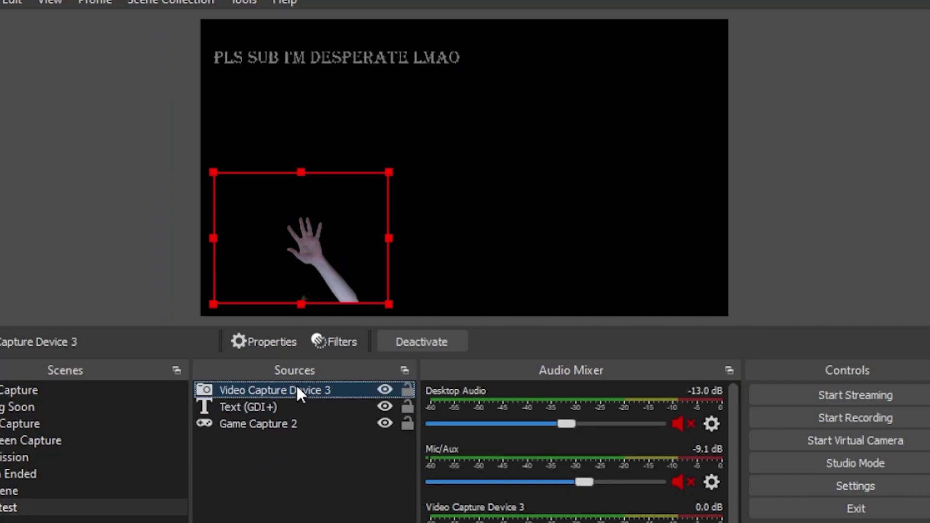
Switch to OBS and add a Color Correction effect filter with the default name to Video Capture Device 3.
right_click(297, 389)
click(350, 392)
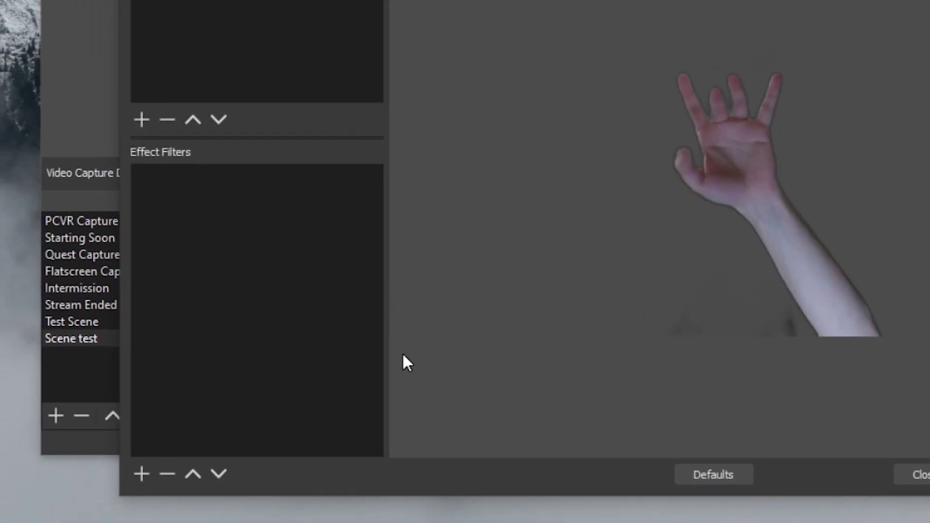
click(142, 474)
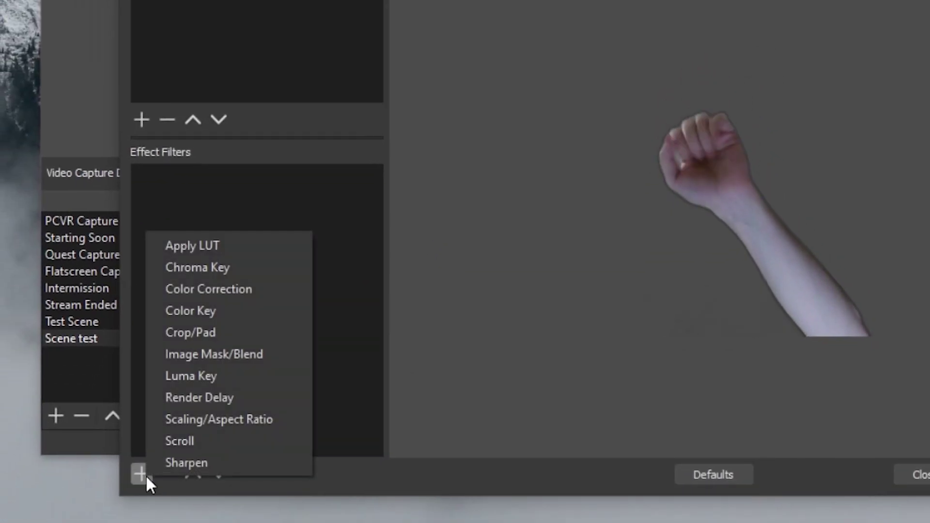
click(235, 290)
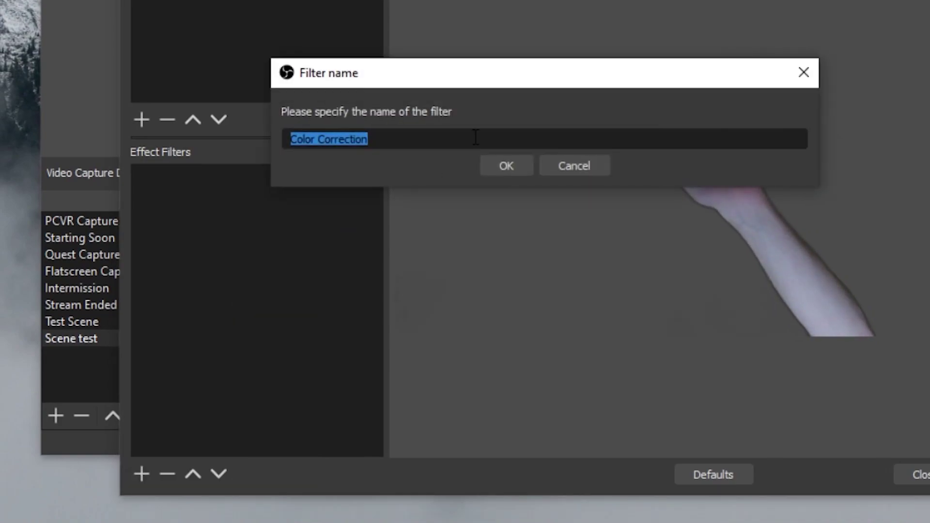
click(507, 166)
Set the webcam's Color Correction brightness to 1.00 and opacity to 76, and close the filters.
click(741, 397)
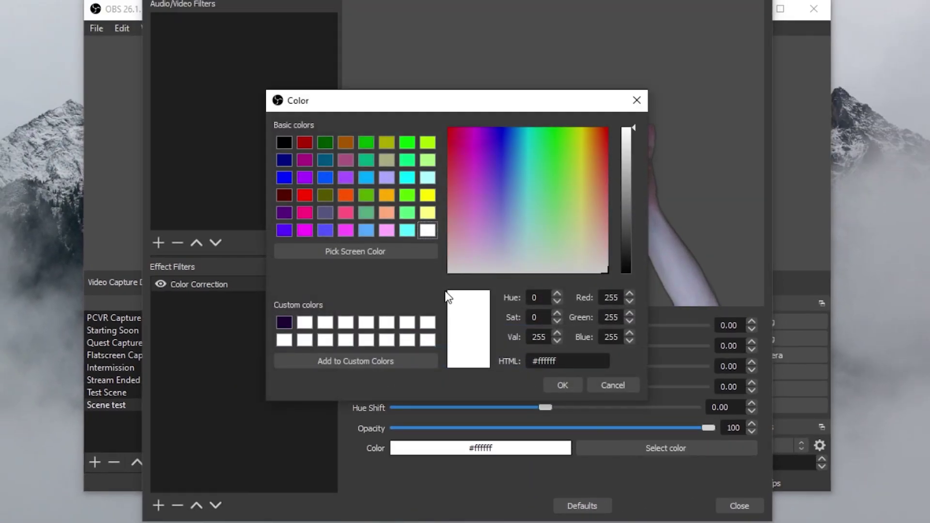
key(Escape)
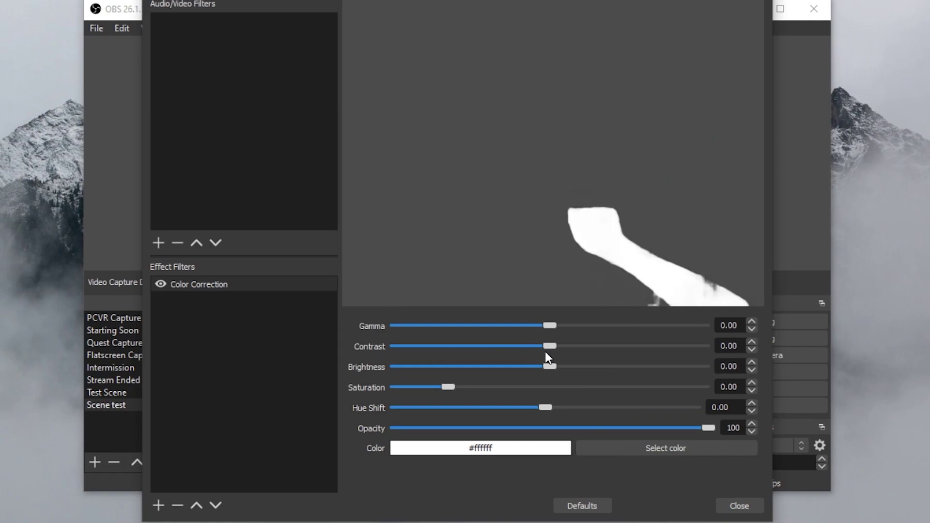
drag(548, 365, 759, 372)
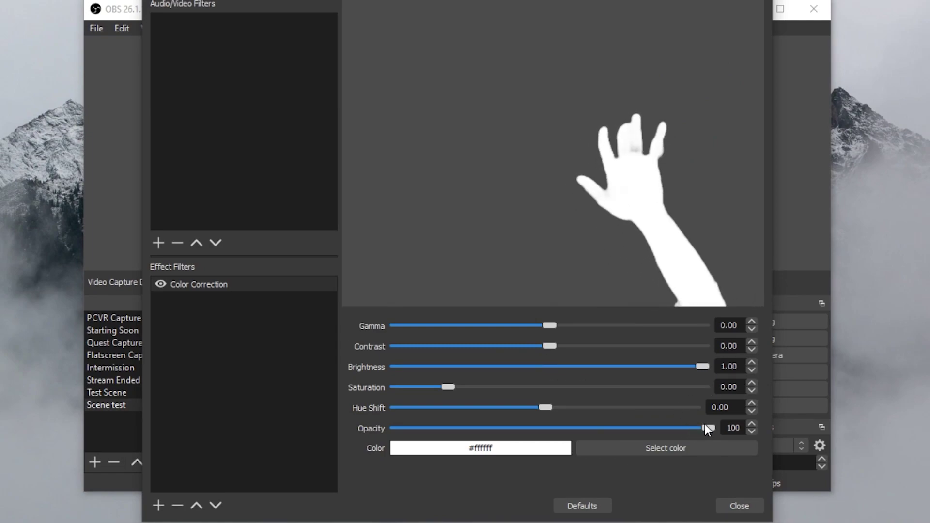
drag(704, 428, 631, 420)
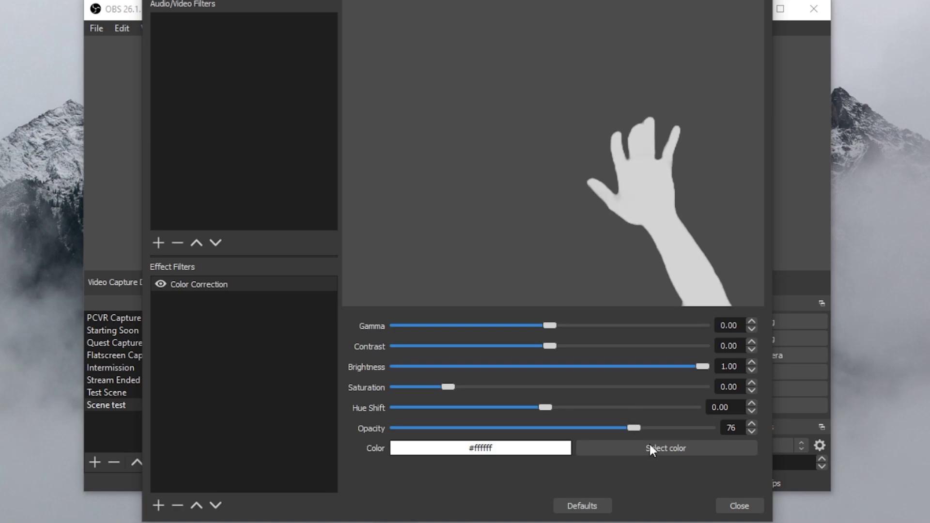
click(737, 506)
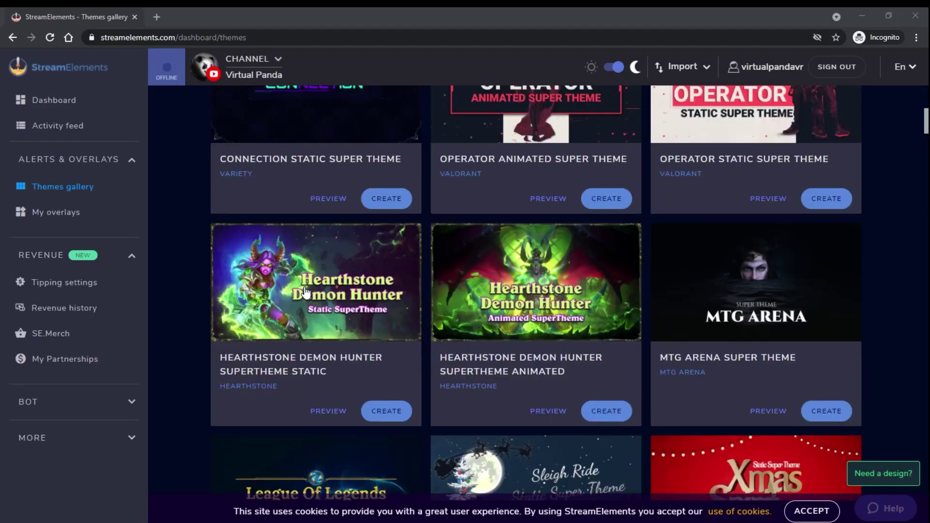
Switch to StreamElements in the browser, look through the Super Themes gallery and open My overlays.
scroll(305, 290, down, 20)
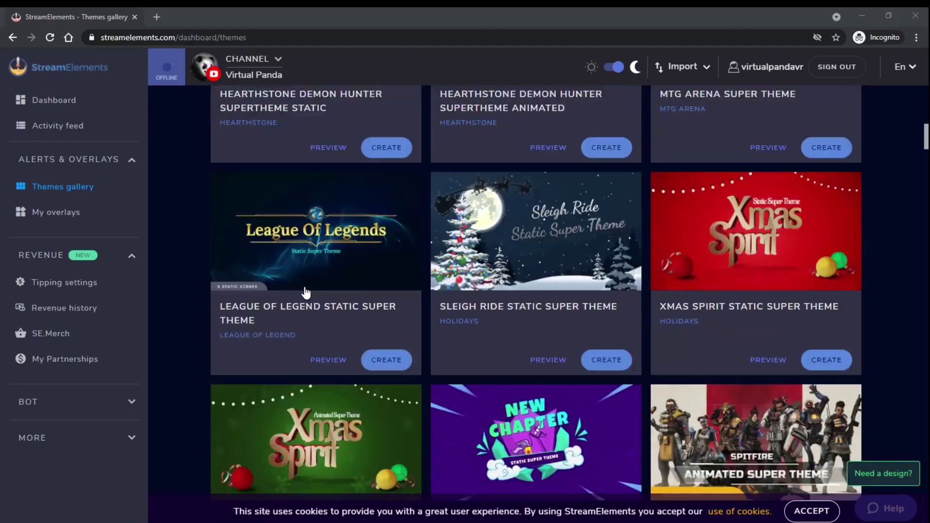
scroll(305, 290, up, 20)
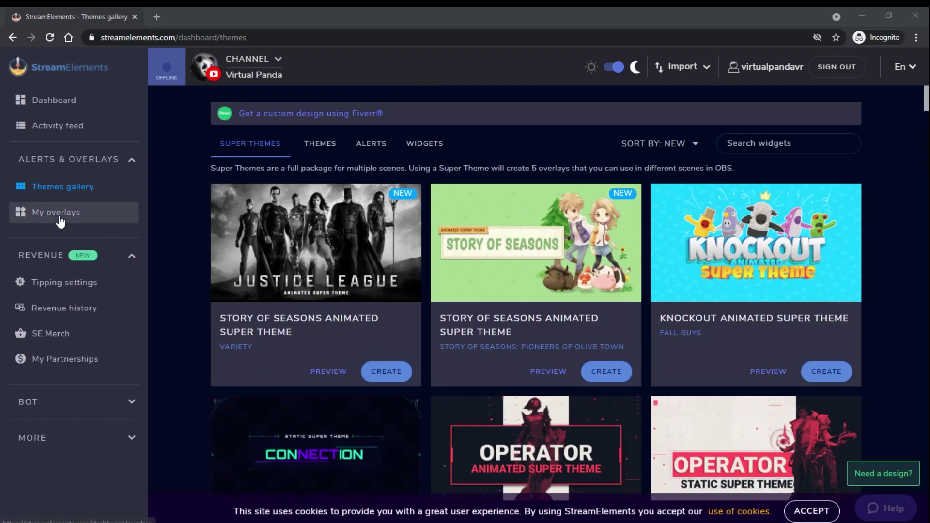
click(60, 222)
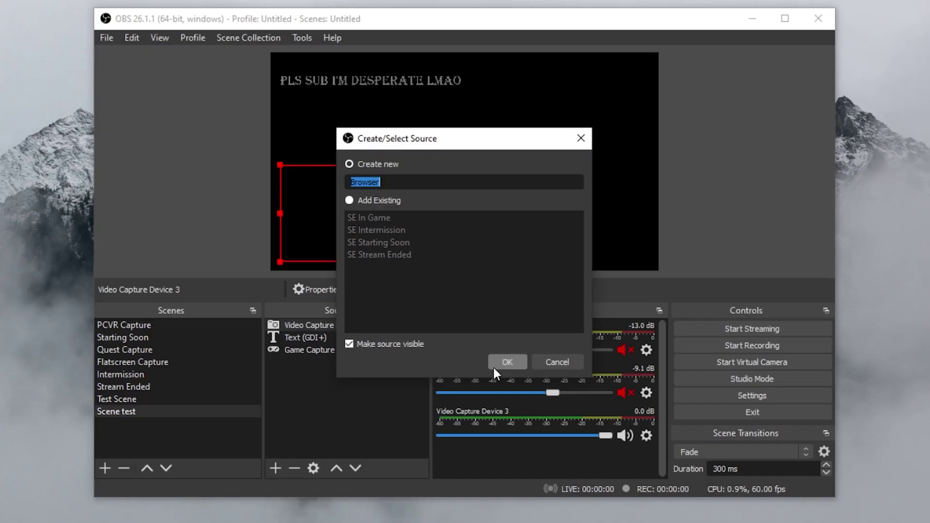
Create a Browser source in OBS, and copy the URL of the Purple Wave End Animated overlay from its StreamElements editor.
click(495, 360)
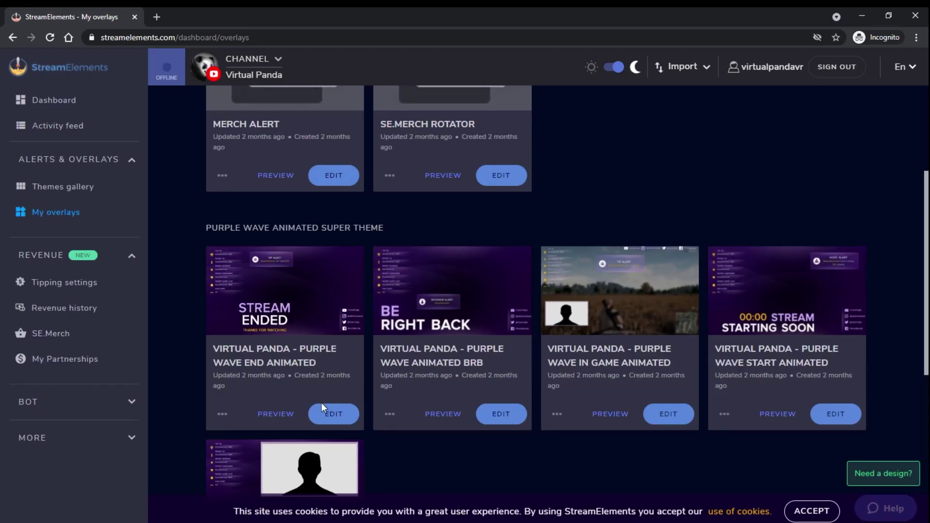
click(325, 411)
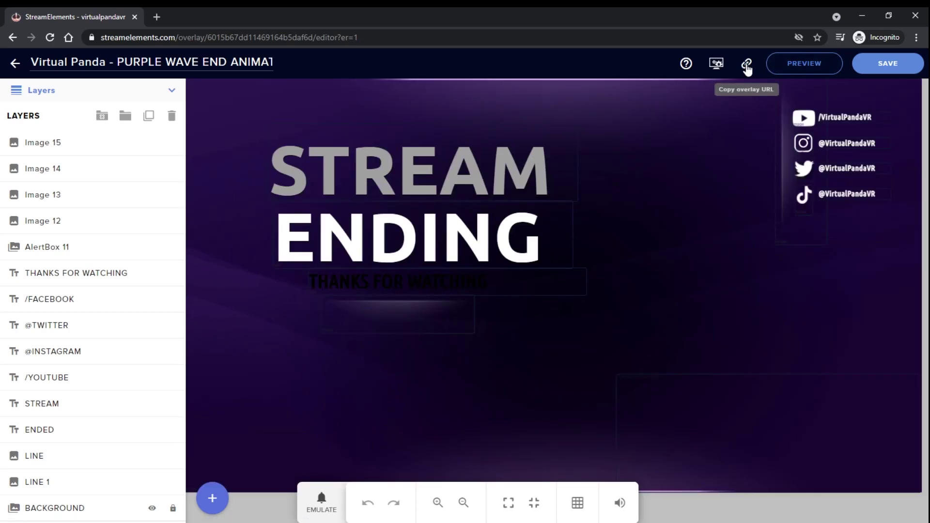
click(747, 64)
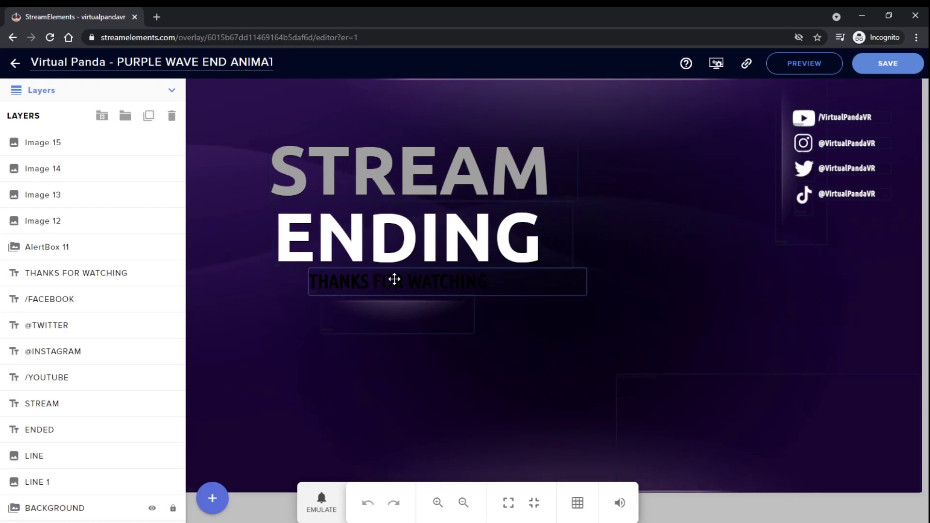
Look through the overlay's emulated alert events and choose the Member event.
click(324, 506)
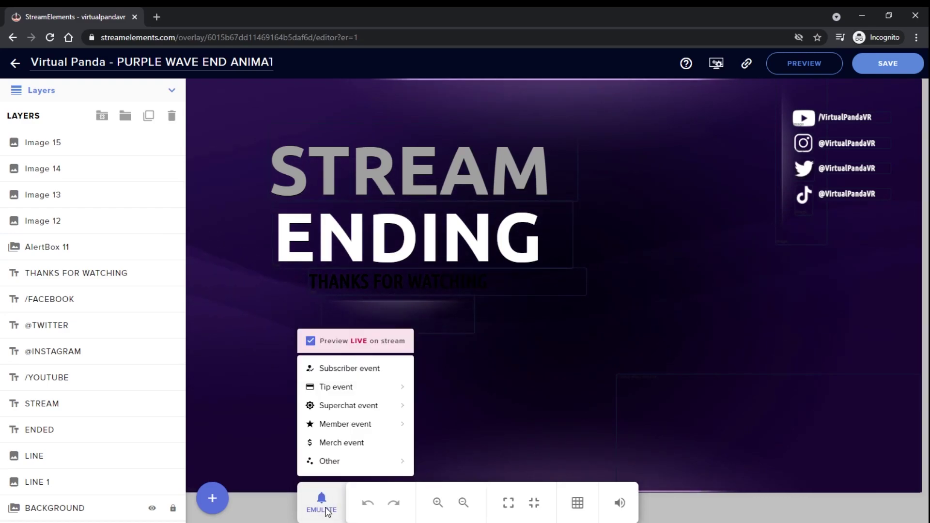
click(352, 425)
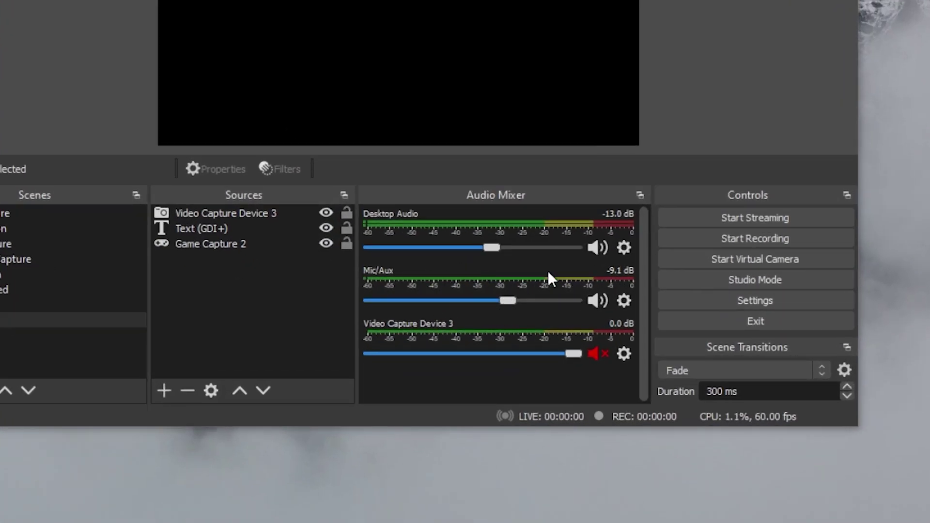
Switch to OBS and set the Desktop Audio device to Speakers (Virtual Desktop Audio).
click(630, 248)
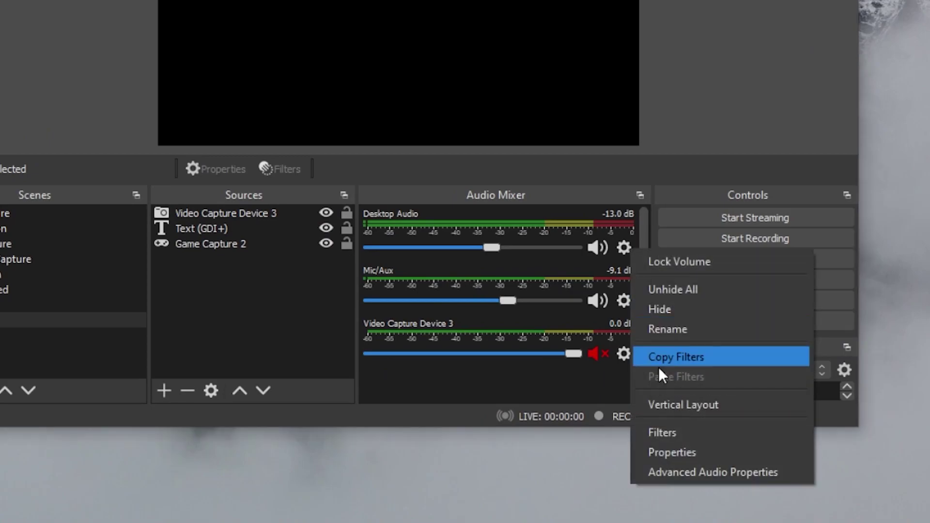
click(669, 450)
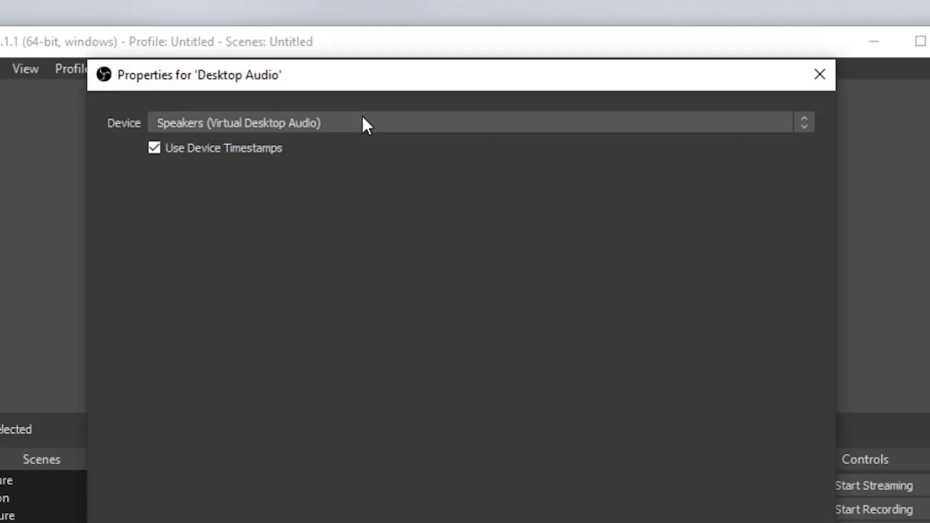
click(350, 64)
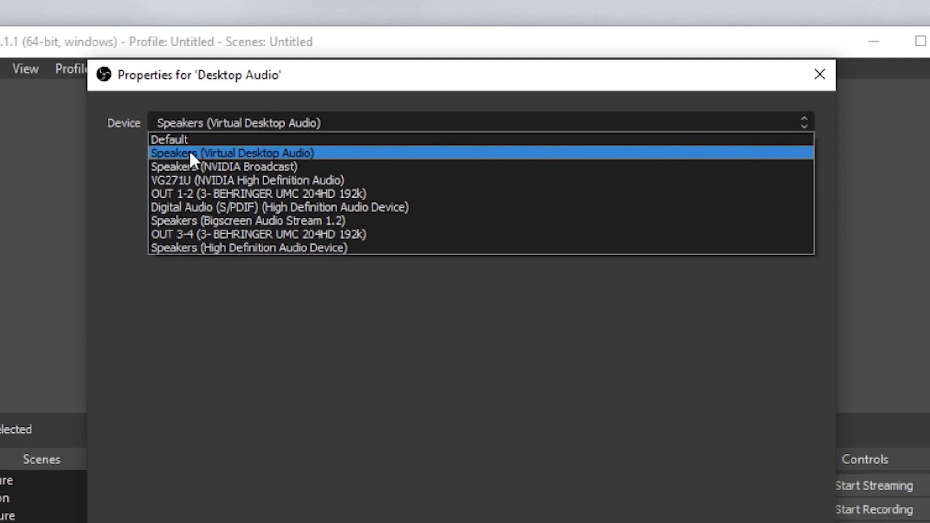
click(231, 153)
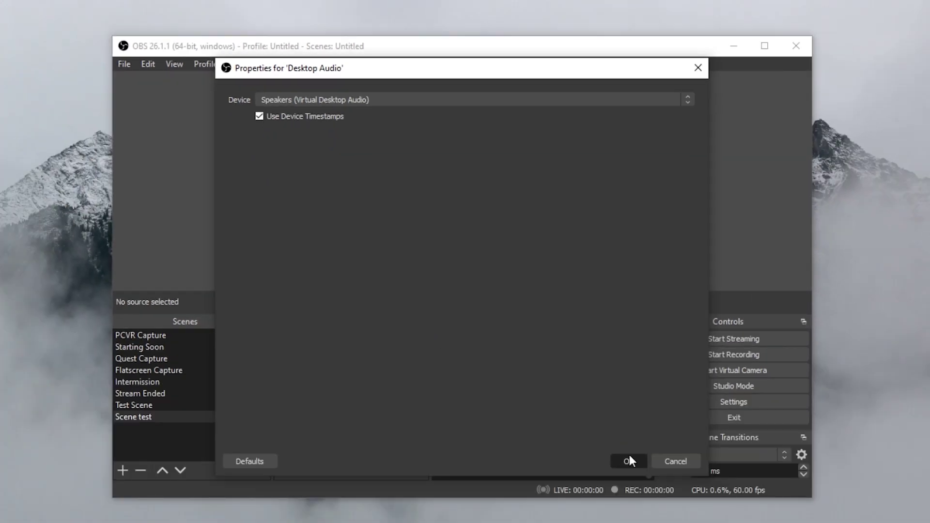
click(630, 455)
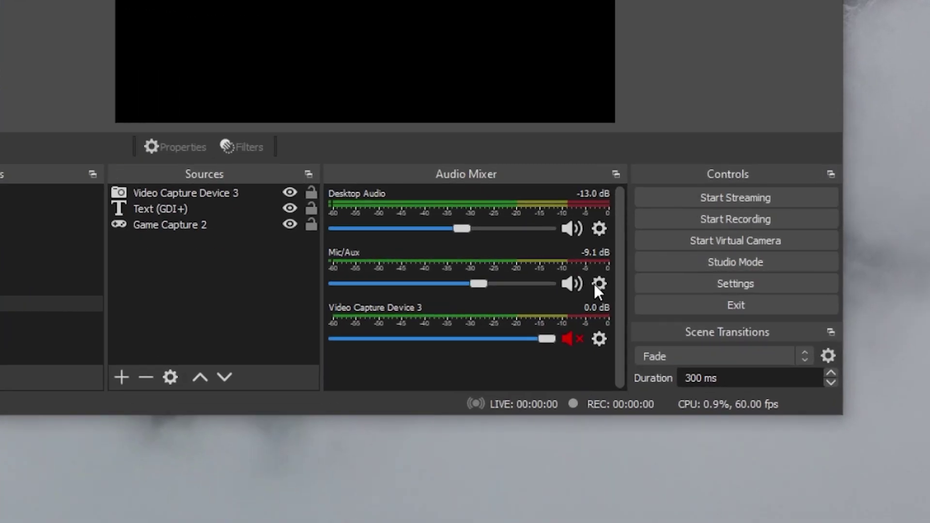
Set the Mic/Aux device to Microphone (Antlion Wireless Microphone) and accept its properties.
click(621, 358)
click(651, 522)
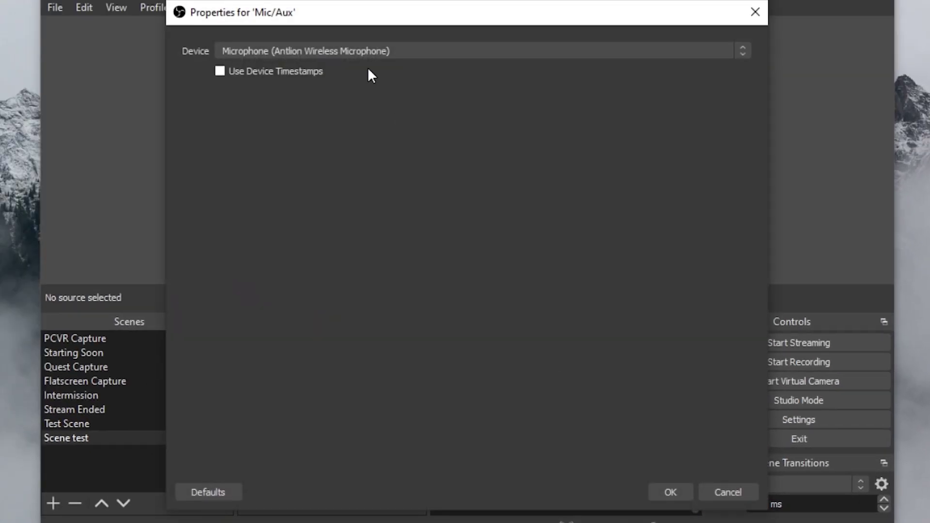
click(344, 13)
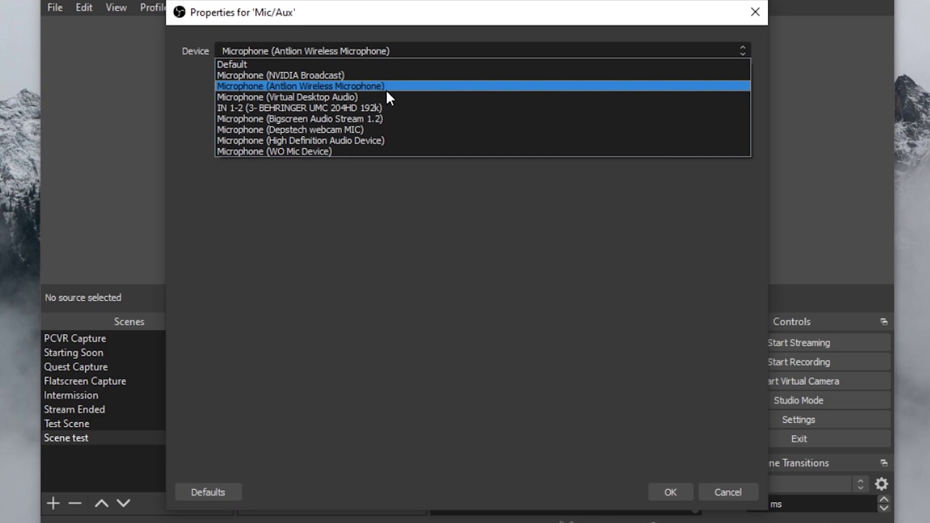
click(398, 87)
click(667, 492)
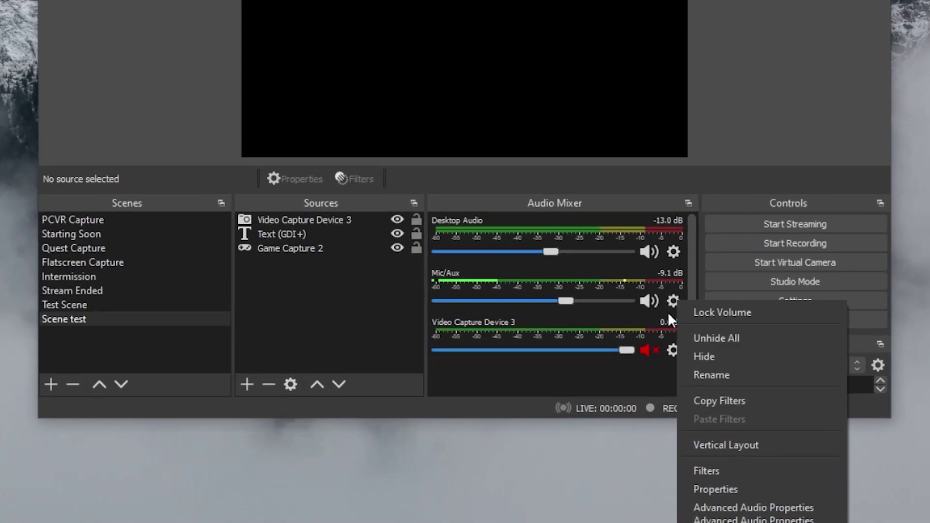
Open the Mic/Aux filters and examine the EQ's Marvel GEQ plug-in interface and the Compressor settings.
click(709, 471)
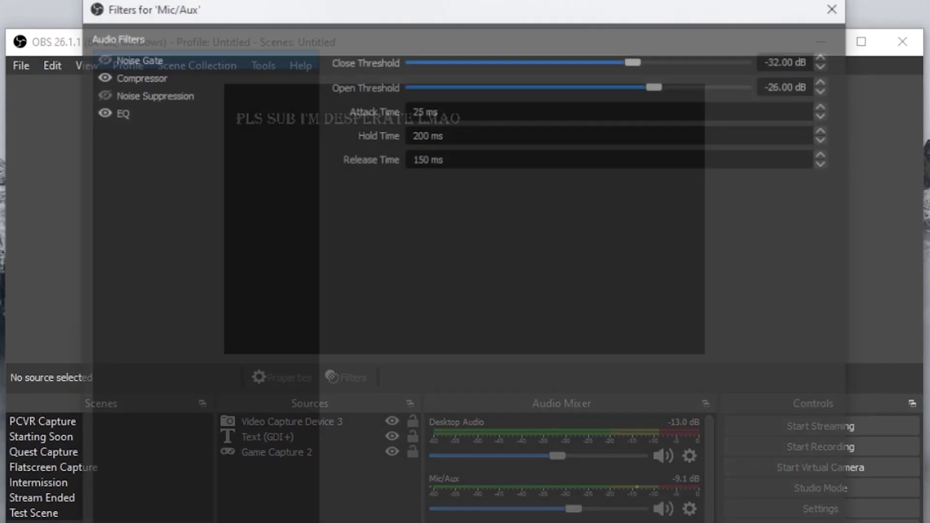
click(146, 167)
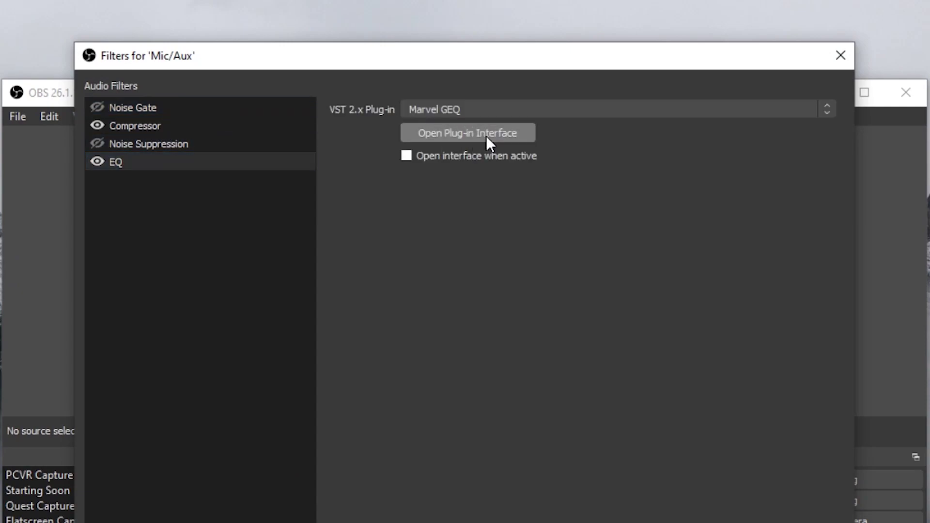
click(486, 136)
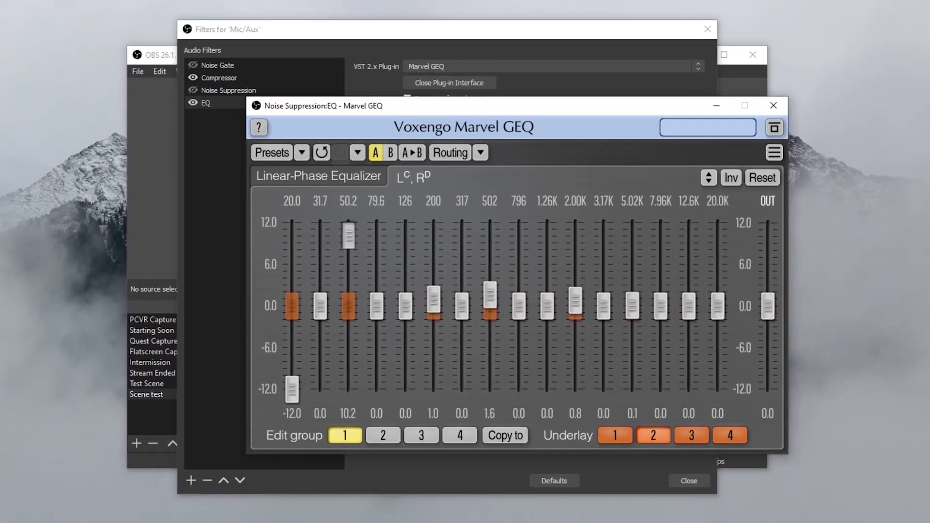
click(376, 11)
click(122, 6)
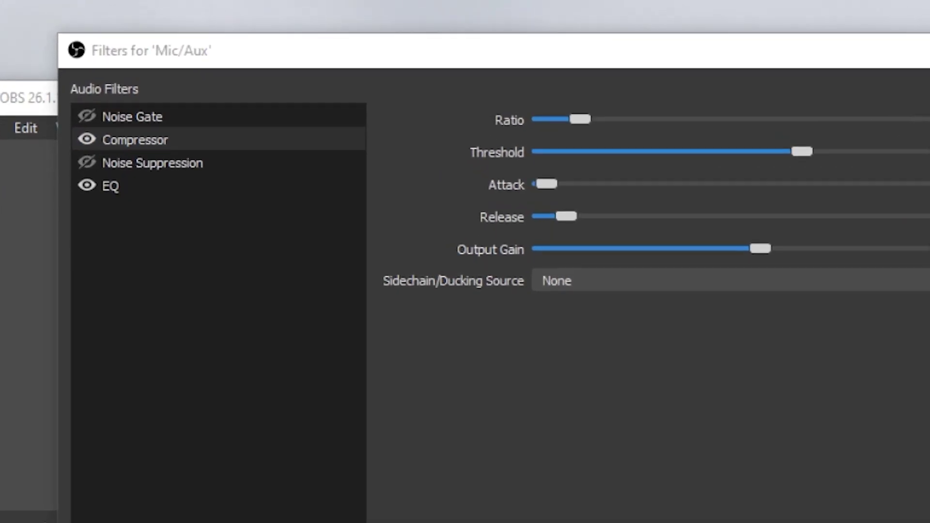
Set the Mic/Aux Noise Gate's close threshold to -29 dB and open threshold to -23 dB, and choose RNNoise (higher quality) for Noise Suppression.
click(175, 117)
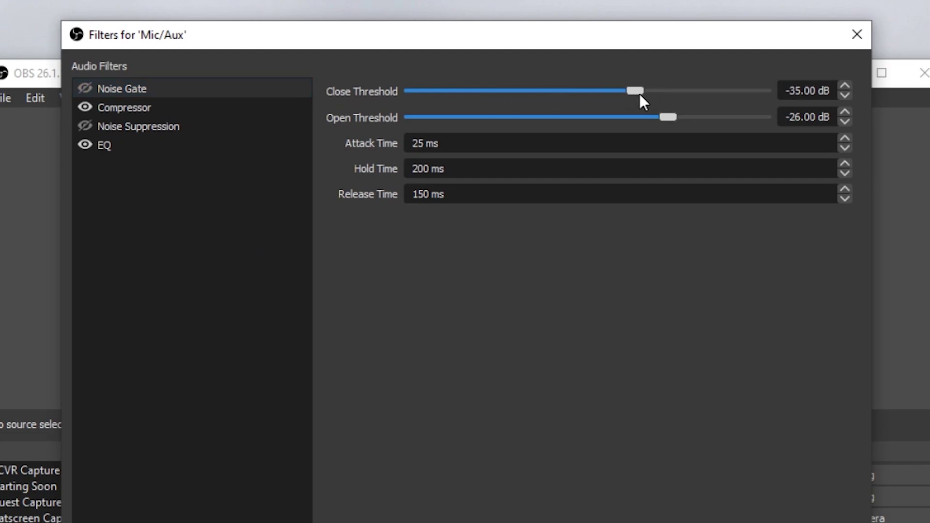
mouse_move(670, 120)
mouse_down()
mouse_move(760, 131)
mouse_move(682, 130)
mouse_up()
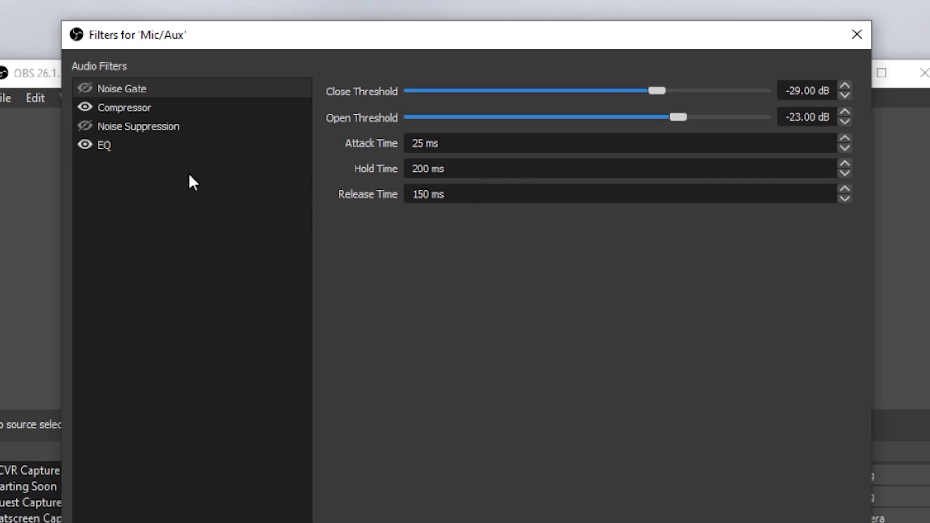
click(171, 125)
click(642, 94)
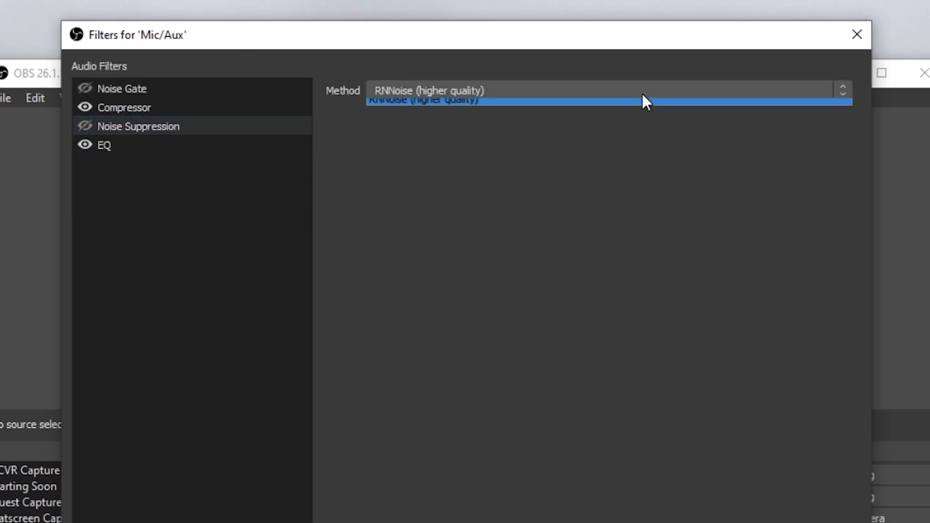
click(554, 105)
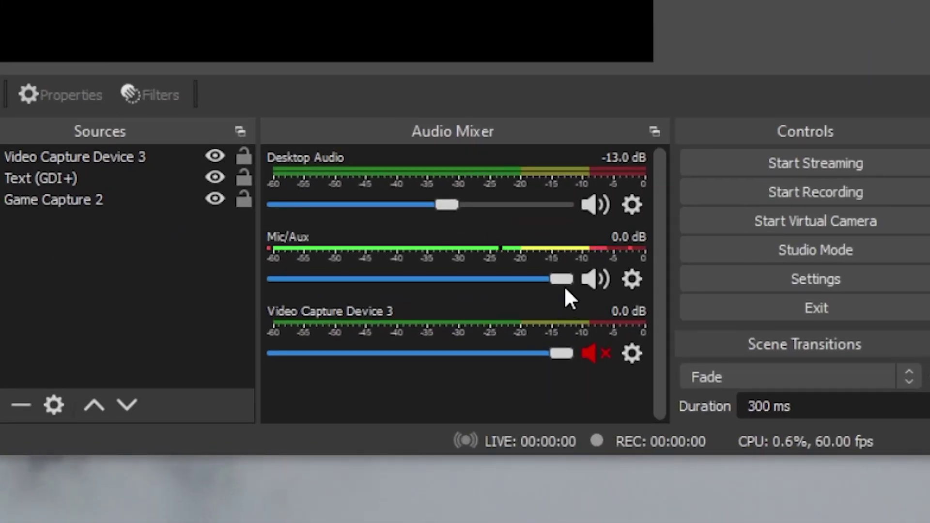
Lower the Mic/Aux volume to -13.7 dB and the Desktop Audio volume to -16.9 dB in the mixer.
drag(568, 280, 443, 284)
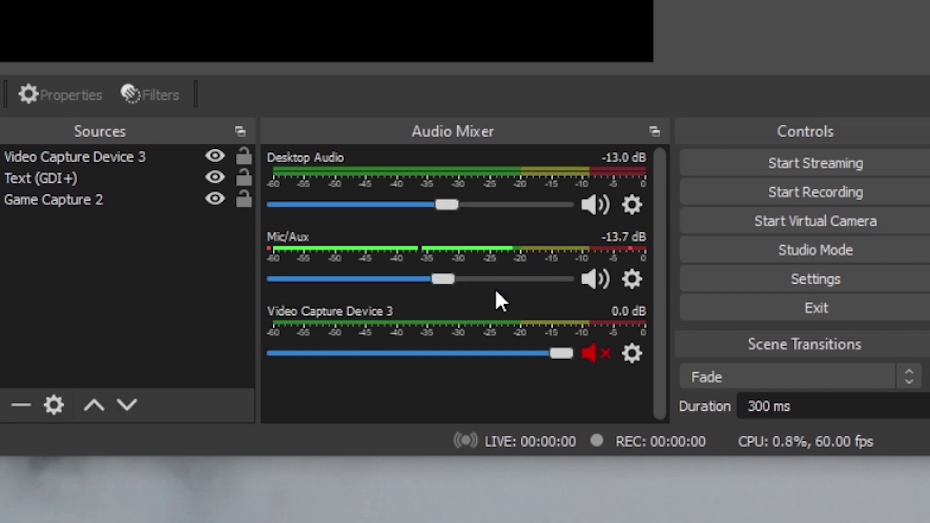
drag(439, 209, 430, 208)
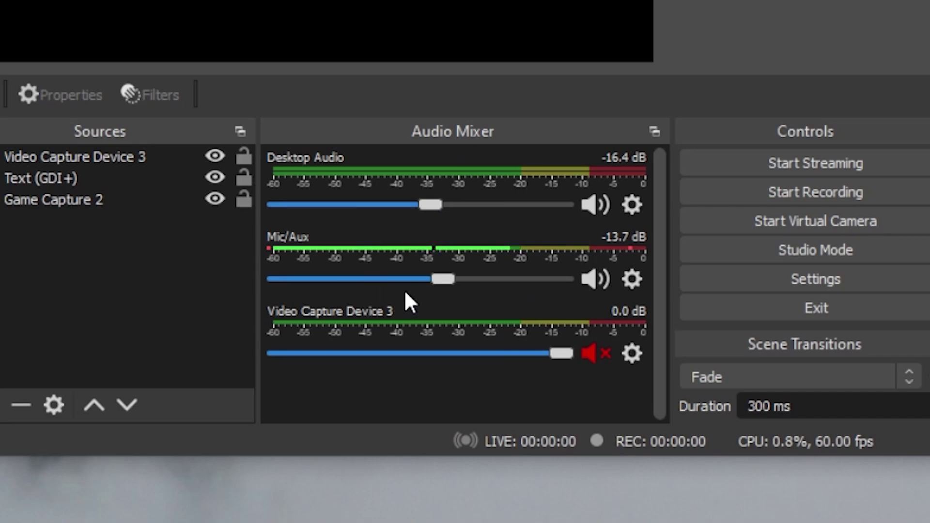
drag(425, 205, 490, 206)
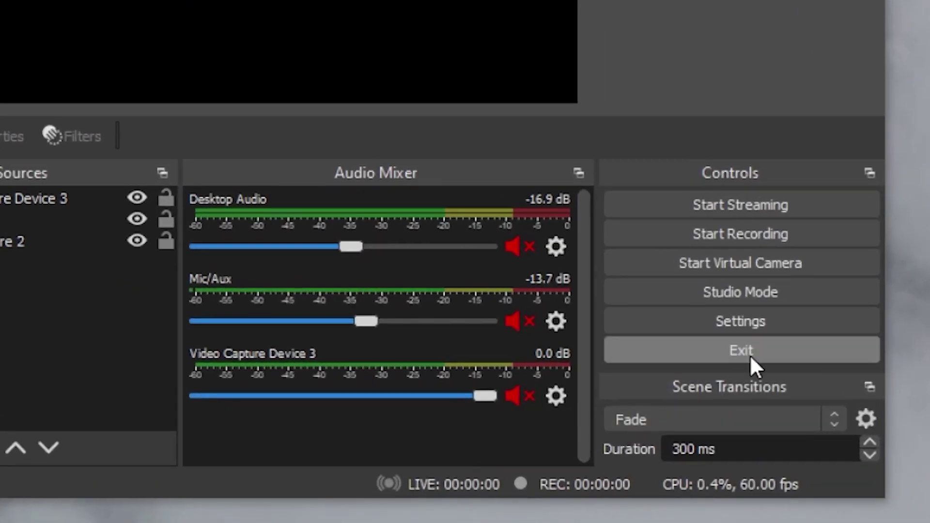
Open the output section of the OBS settings and choose Advanced as the output mode.
click(746, 322)
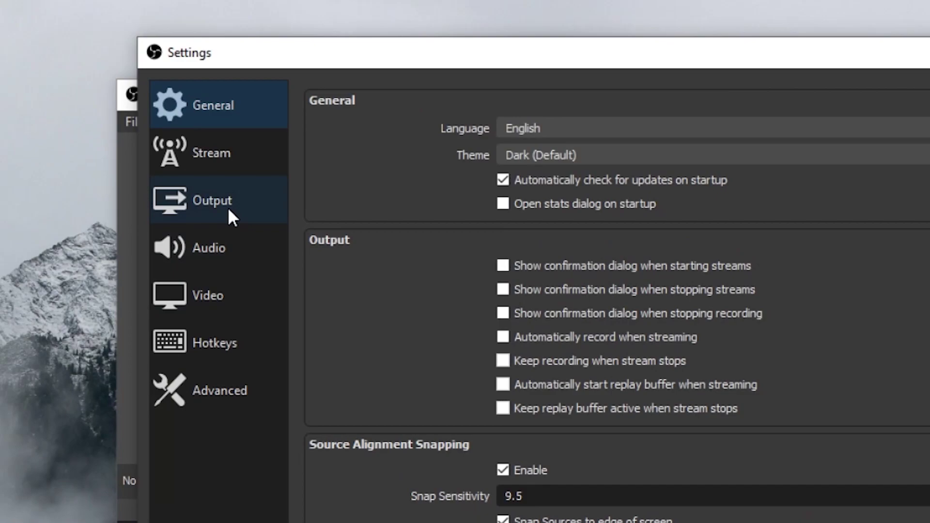
click(228, 210)
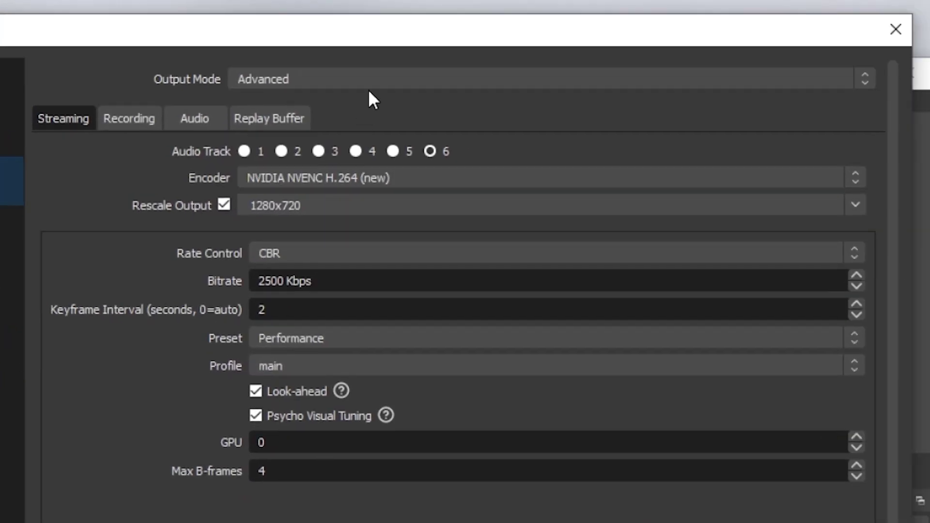
click(370, 79)
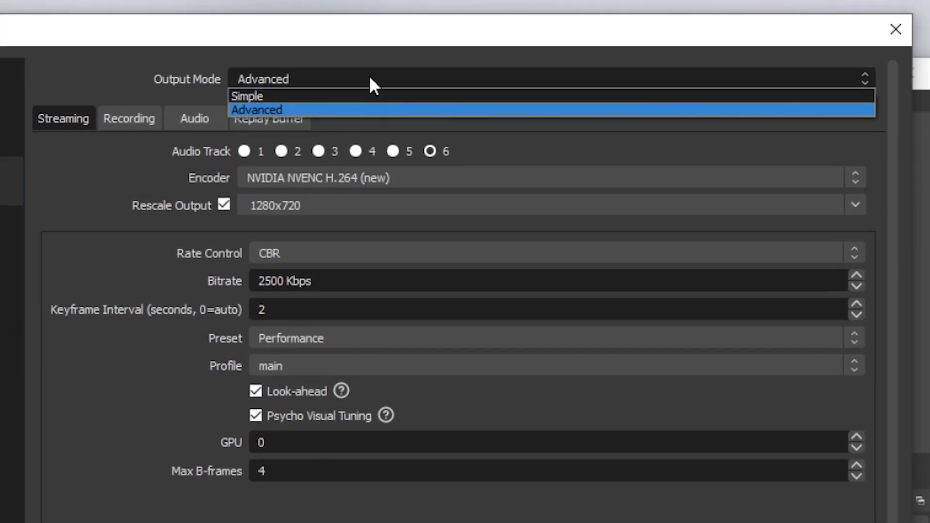
click(343, 110)
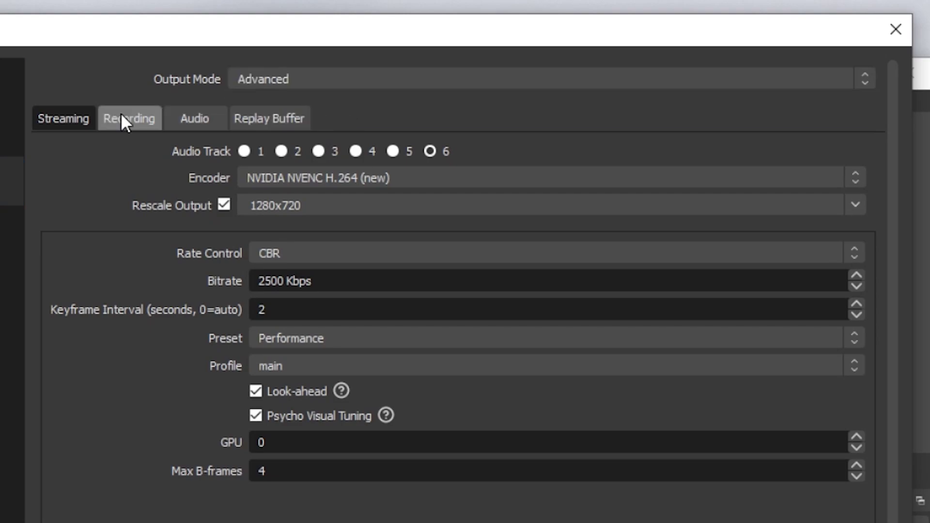
Review the recording and streaming output options with the Advanced output mode selected, and accept the settings.
click(107, 120)
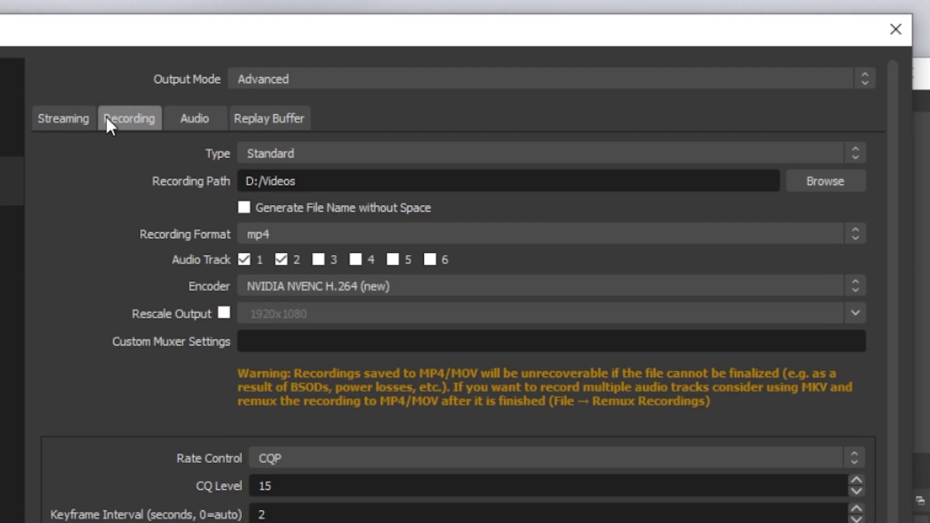
click(332, 81)
click(306, 108)
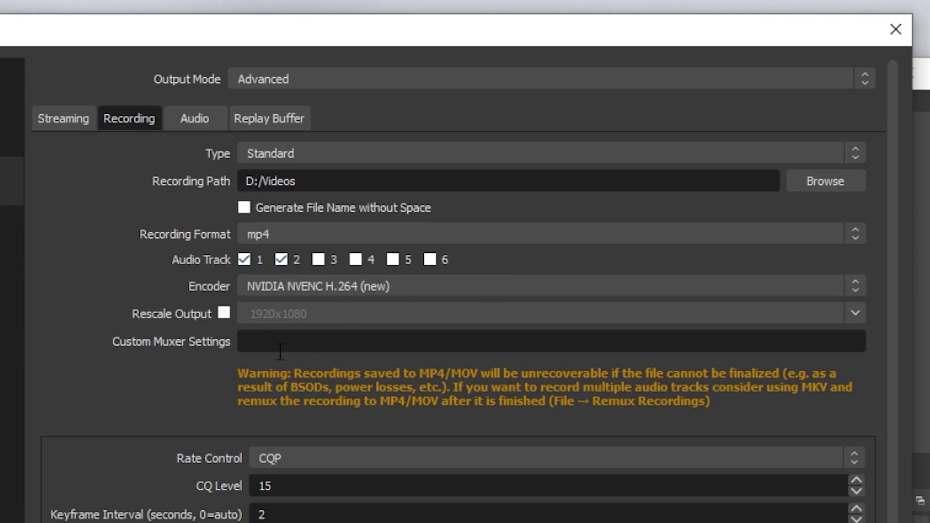
click(58, 121)
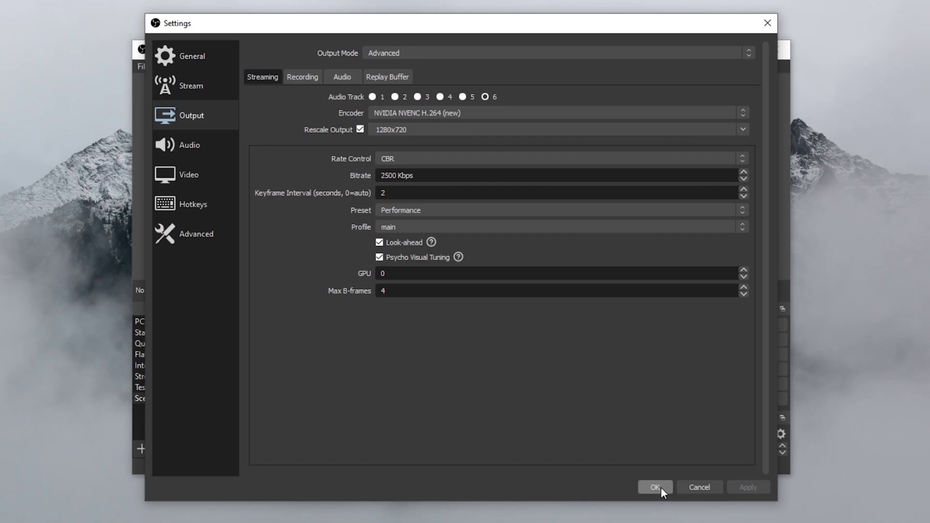
click(655, 488)
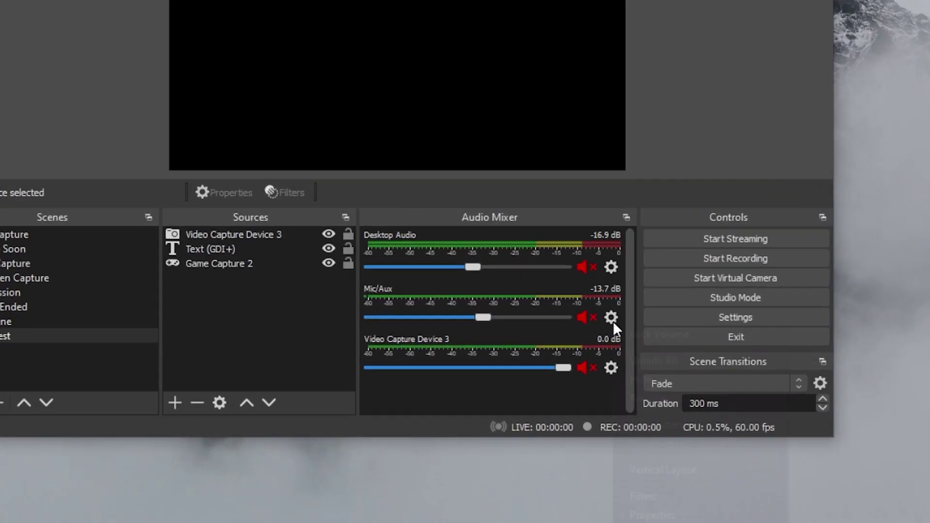
Open Advanced Audio Properties, make all six track columns accessible and assign Desktop Audio to track 1.
click(625, 389)
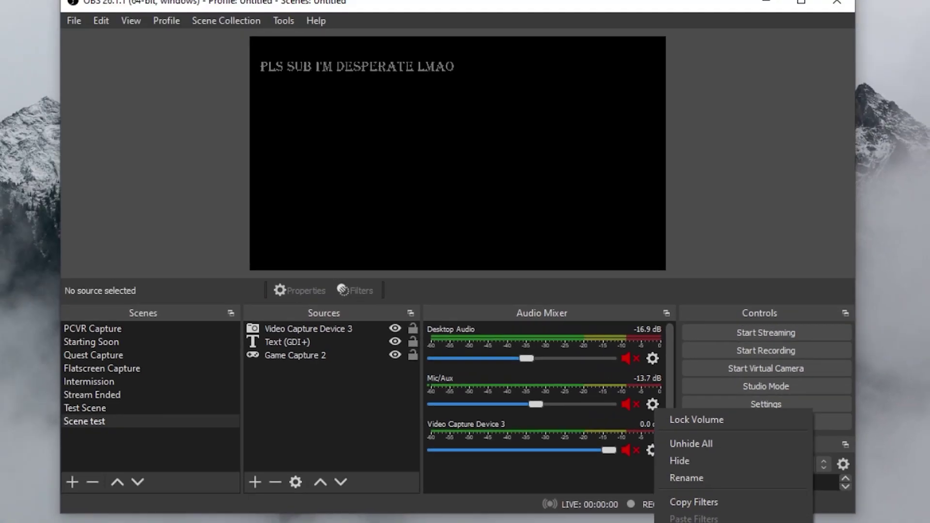
click(694, 522)
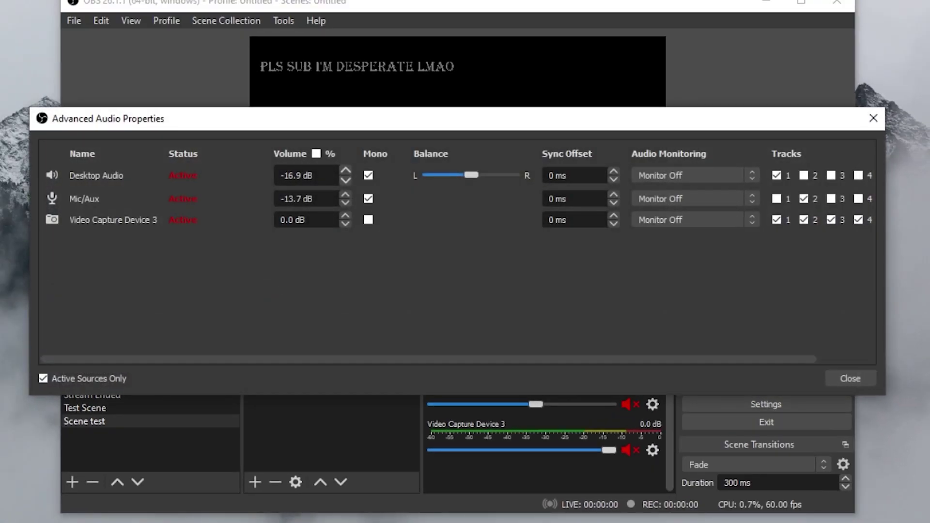
drag(885, 175, 910, 175)
drag(853, 129, 794, 128)
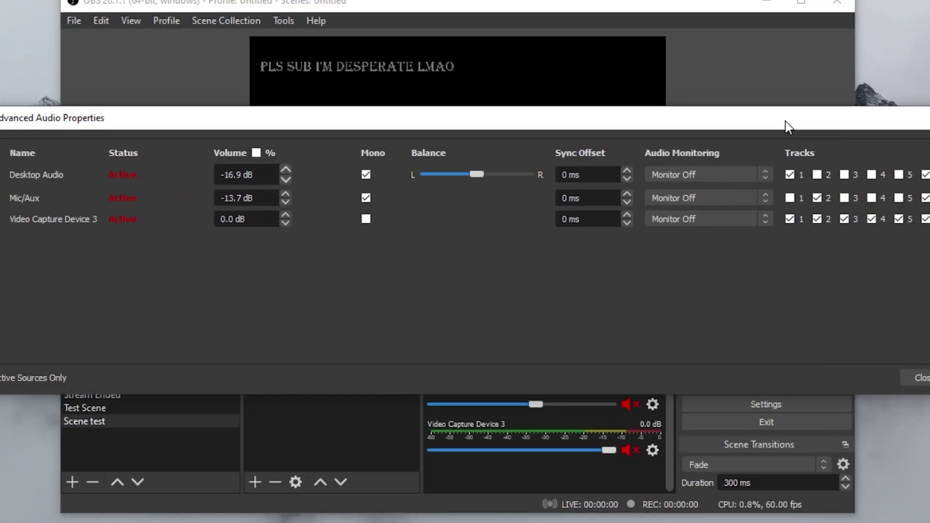
click(790, 174)
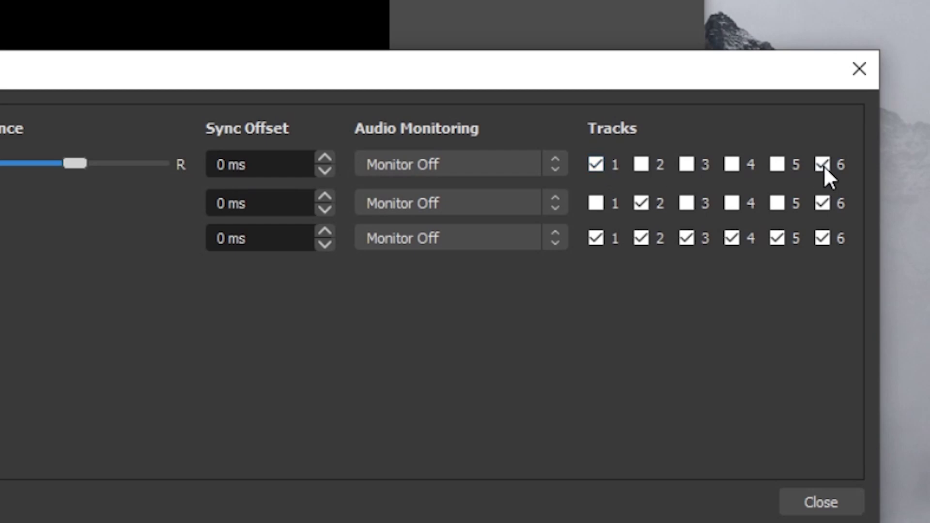